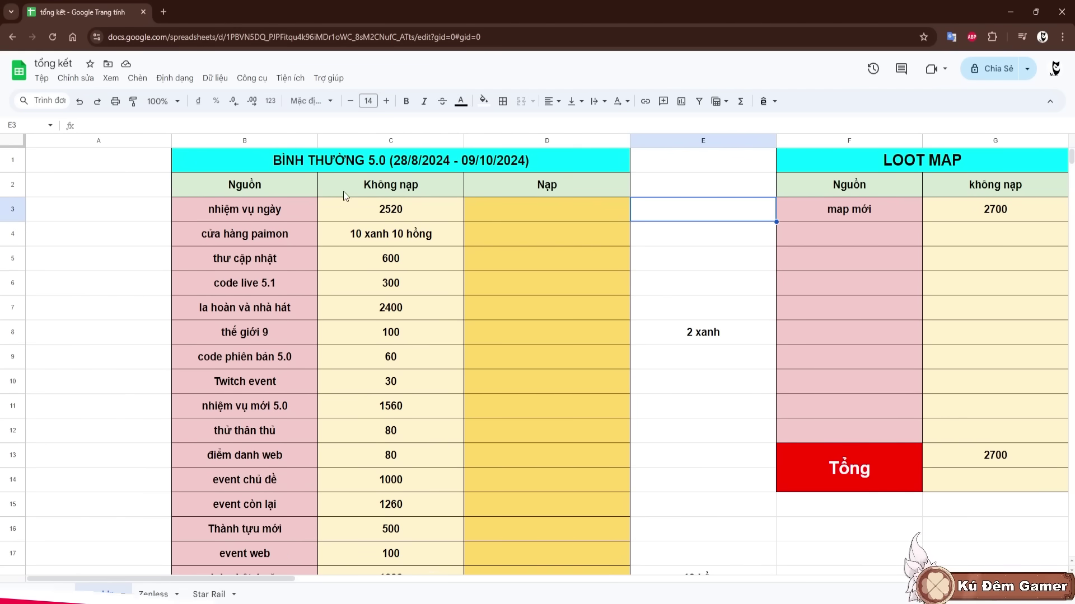
Examine the BÌNH THƯỜNG 5.0 table's title with its date range and its Không nạp and Nạp columns
{"action": "left_click", "coordinate": [365, 162]}
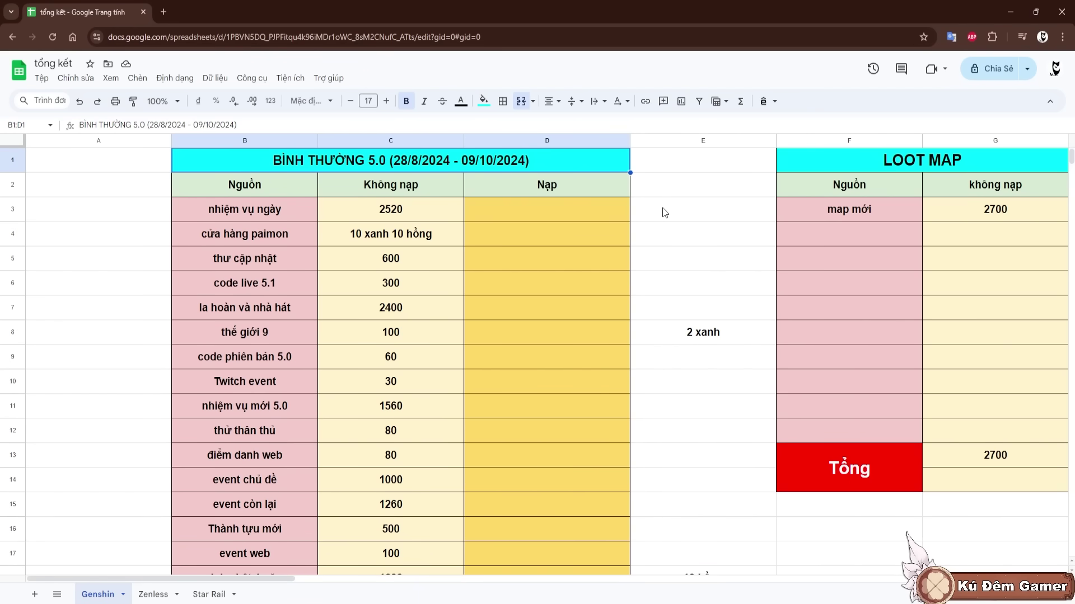
{"action": "left_click", "coordinate": [392, 212]}
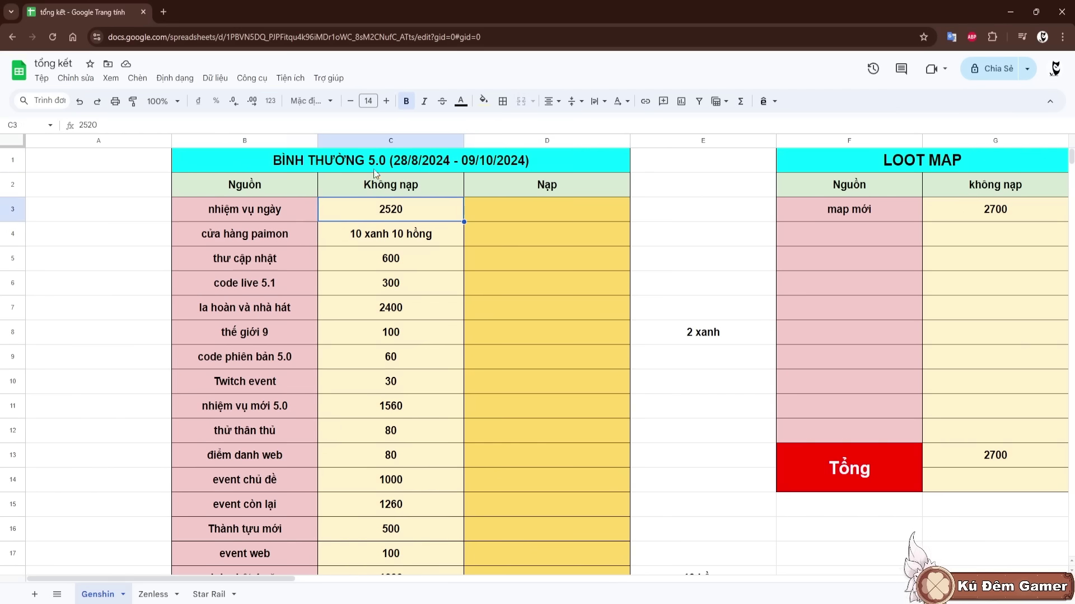
{"action": "left_click", "coordinate": [389, 141]}
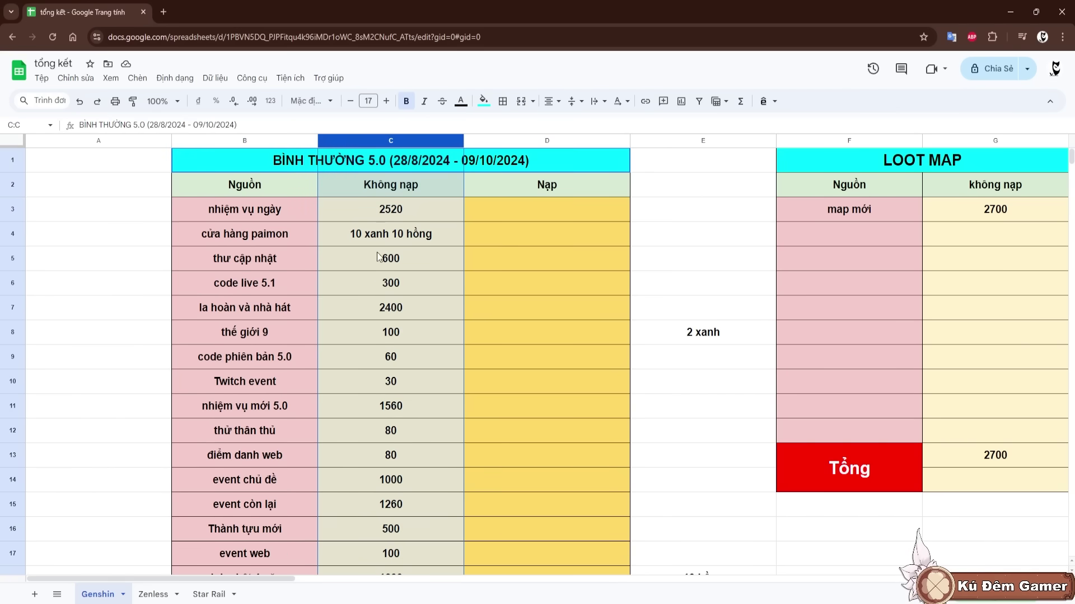
{"action": "left_click", "coordinate": [543, 138]}
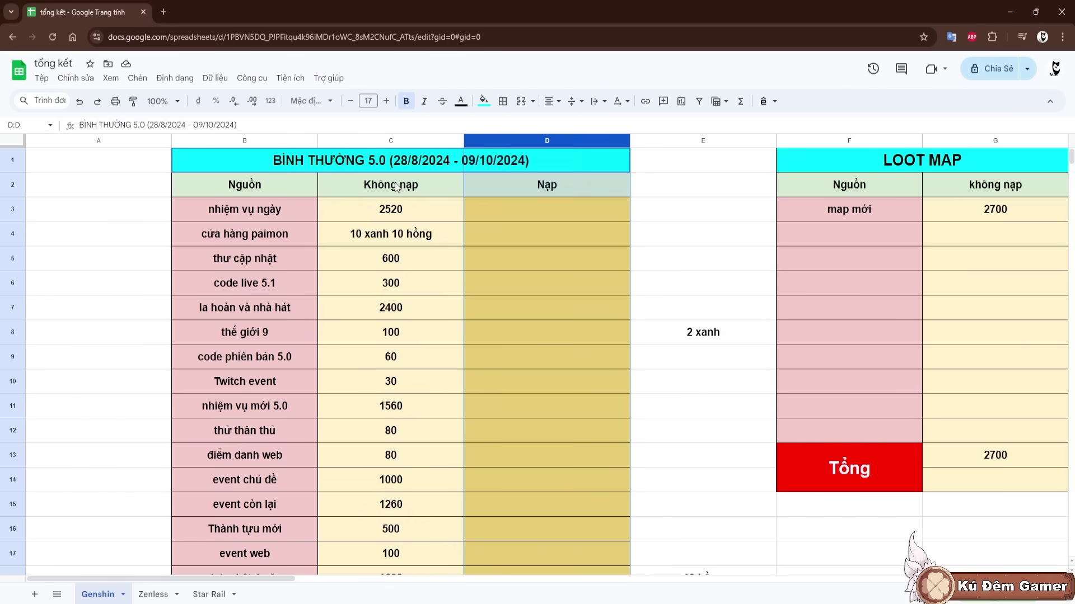
{"action": "key", "text": "Down"}
{"action": "key", "text": "Left"}
{"action": "left_click", "coordinate": [697, 236]}
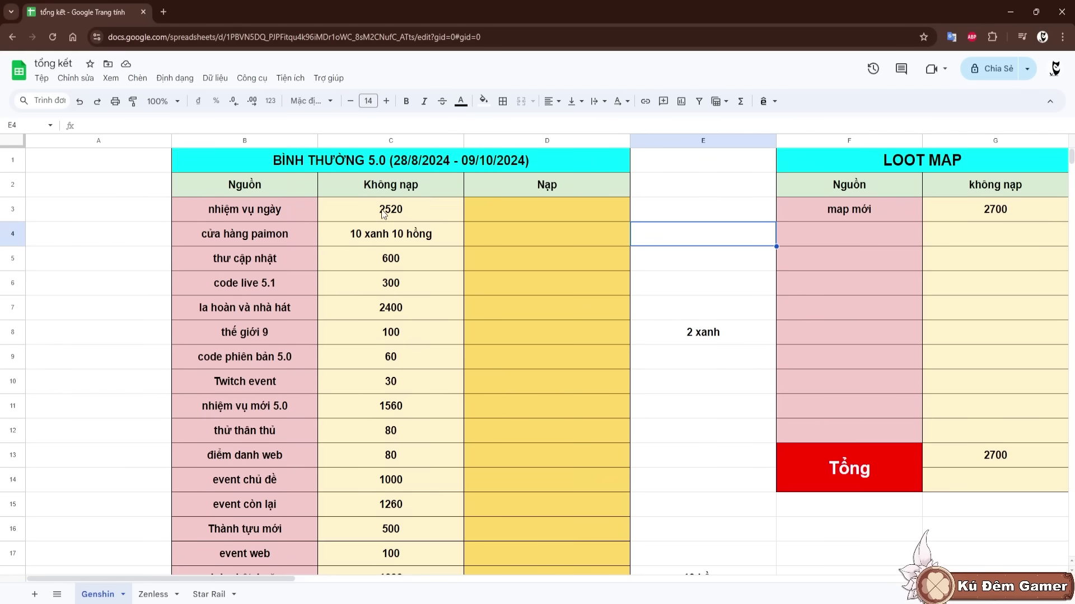
Review the Không nạp amounts for the first sources, from nhiệm vụ ngày down to code phiên bản 5.0, including la hoàn và nhà hát
{"action": "left_click", "coordinate": [384, 215]}
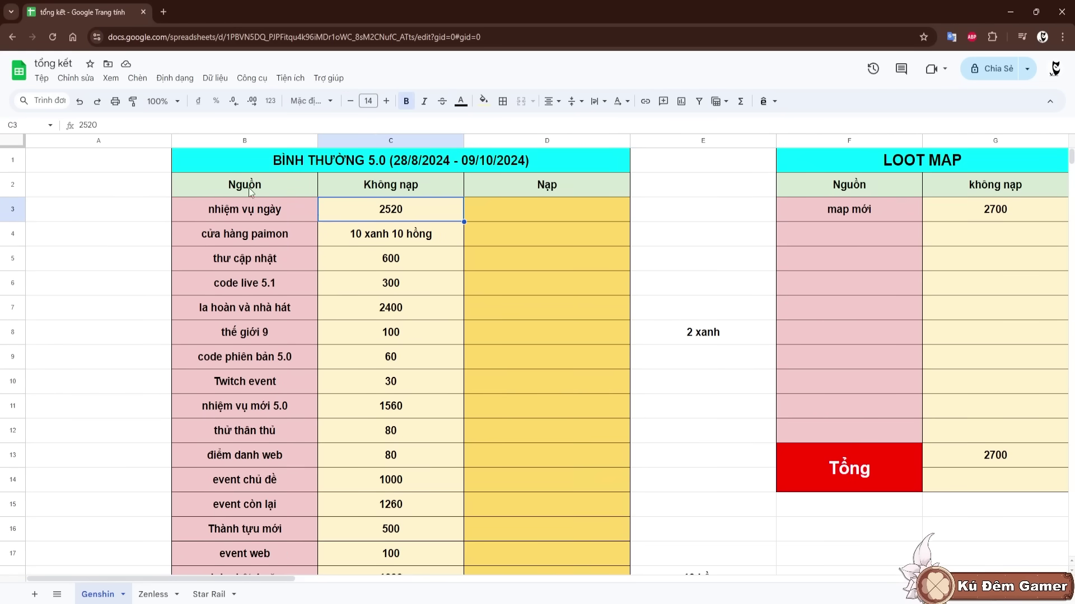
{"action": "left_click", "coordinate": [405, 265]}
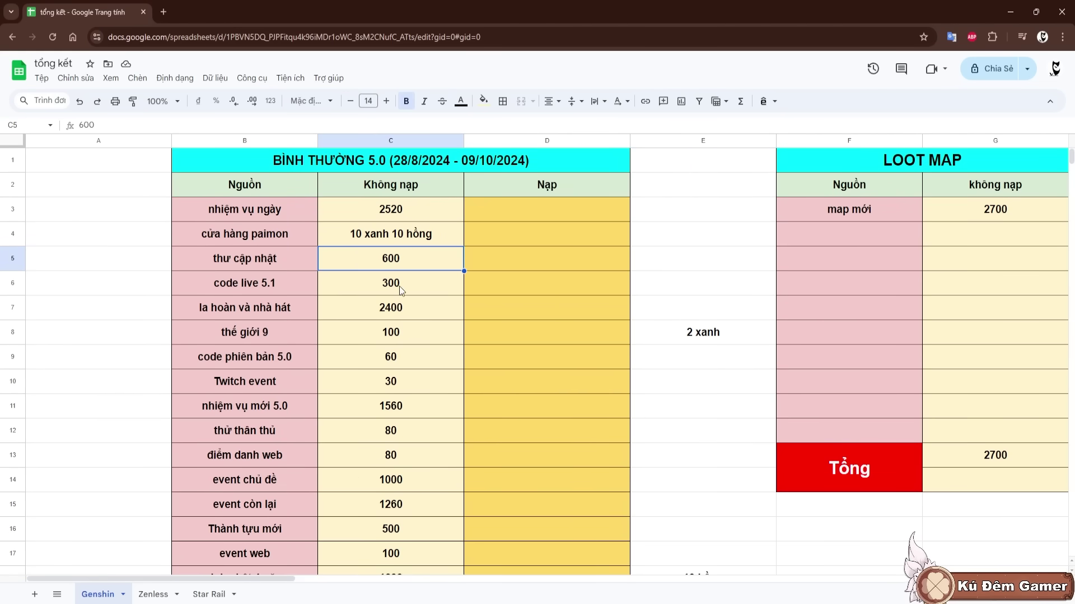
{"action": "left_click", "coordinate": [391, 361]}
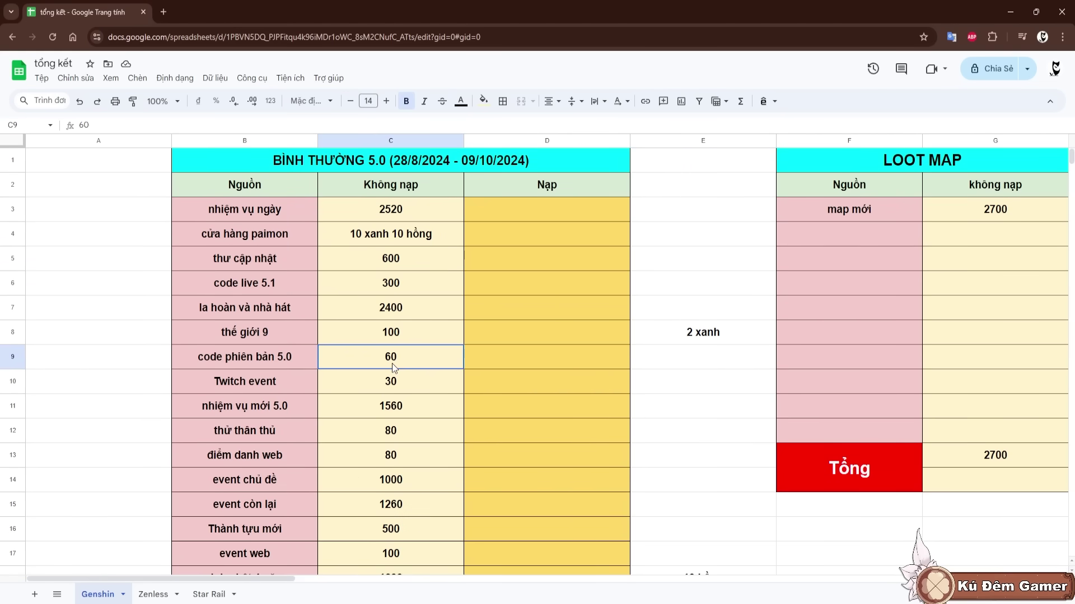
{"action": "scroll", "coordinate": [413, 376], "scroll_direction": "down", "scroll_amount": 2}
{"action": "scroll", "coordinate": [414, 391], "scroll_direction": "up", "scroll_amount": 2}
{"action": "left_click", "coordinate": [429, 311]}
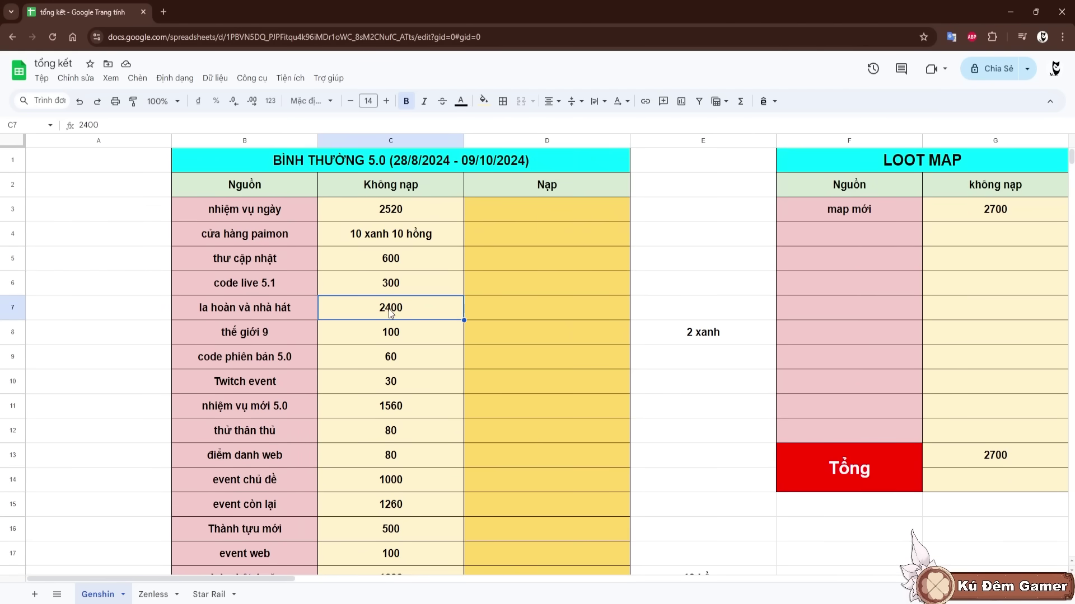
{"action": "left_click", "coordinate": [674, 295]}
{"action": "left_click", "coordinate": [389, 312]}
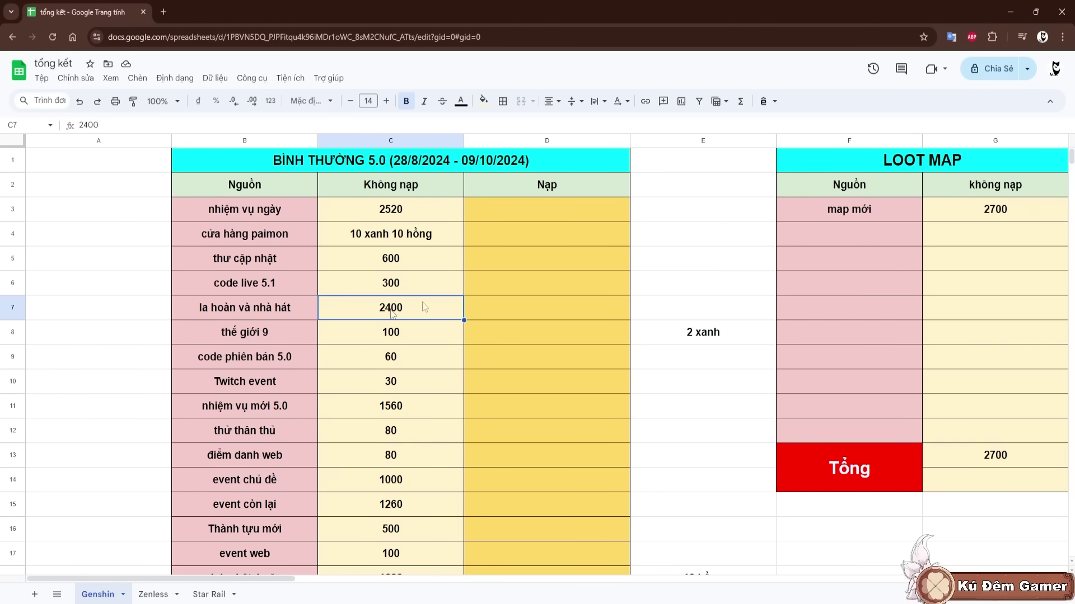
Examine the nhiệm vụ mới 5.0 row and its Không nạp amount, along with the neighbouring Twitch event entry
{"action": "key", "text": "Down"}
{"action": "key", "text": "Down"}
{"action": "key", "text": "Down"}
{"action": "key", "text": "Down"}
{"action": "scroll", "coordinate": [409, 351], "scroll_direction": "down", "scroll_amount": 1}
{"action": "left_click", "coordinate": [274, 349]}
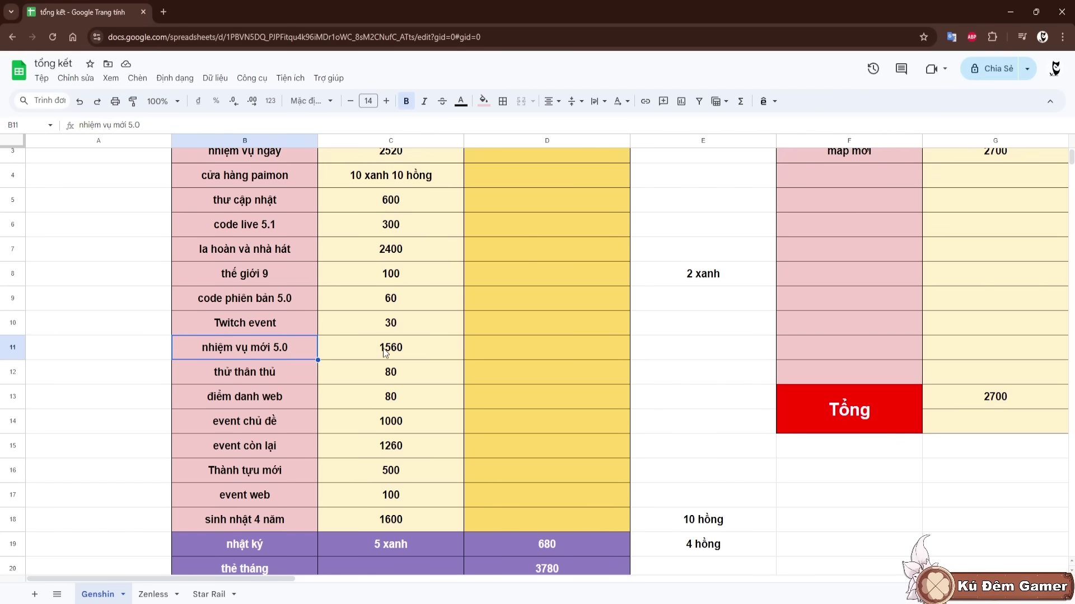
{"action": "left_click", "coordinate": [363, 351]}
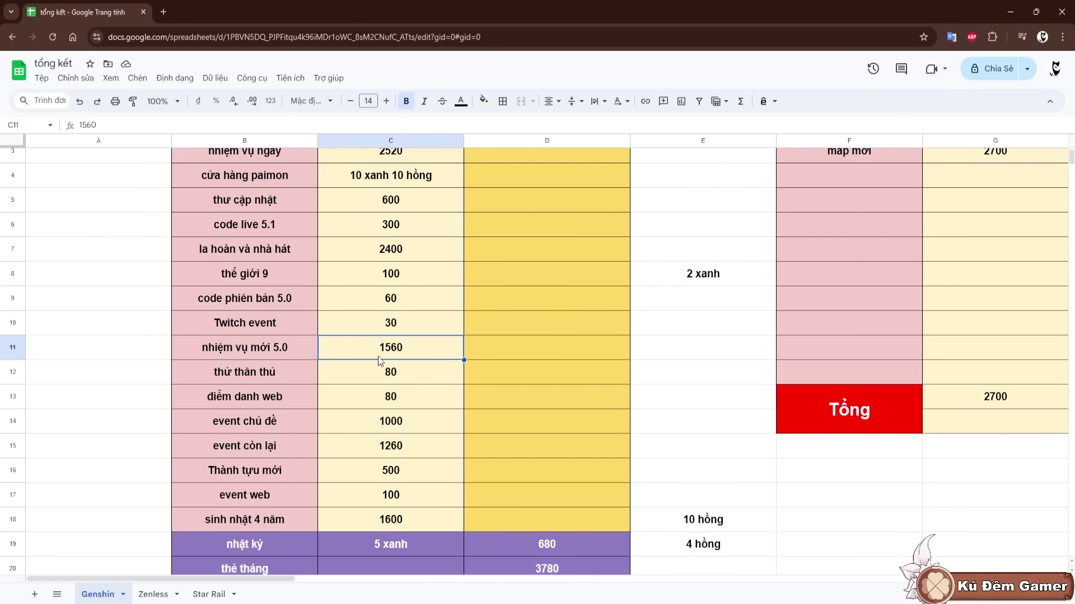
{"action": "left_click", "coordinate": [278, 349]}
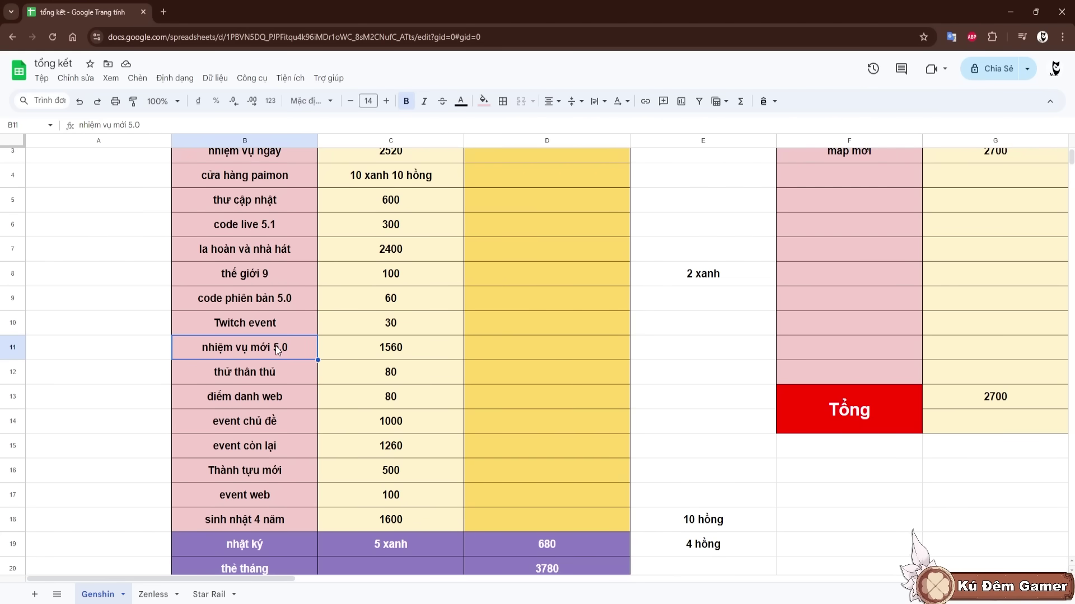
{"action": "left_click", "coordinate": [405, 352]}
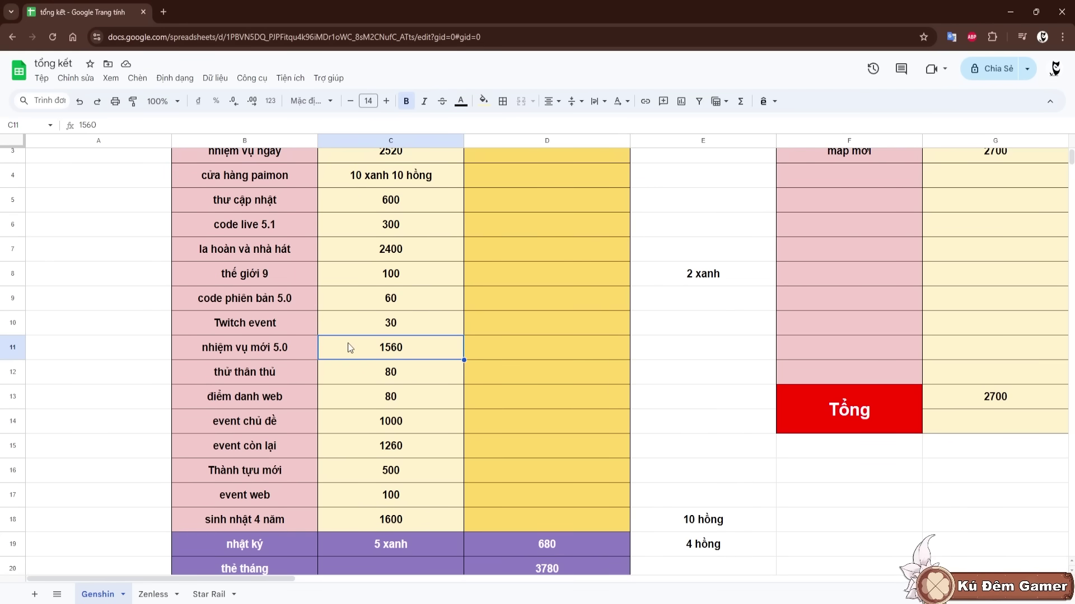
{"action": "left_click", "coordinate": [403, 324]}
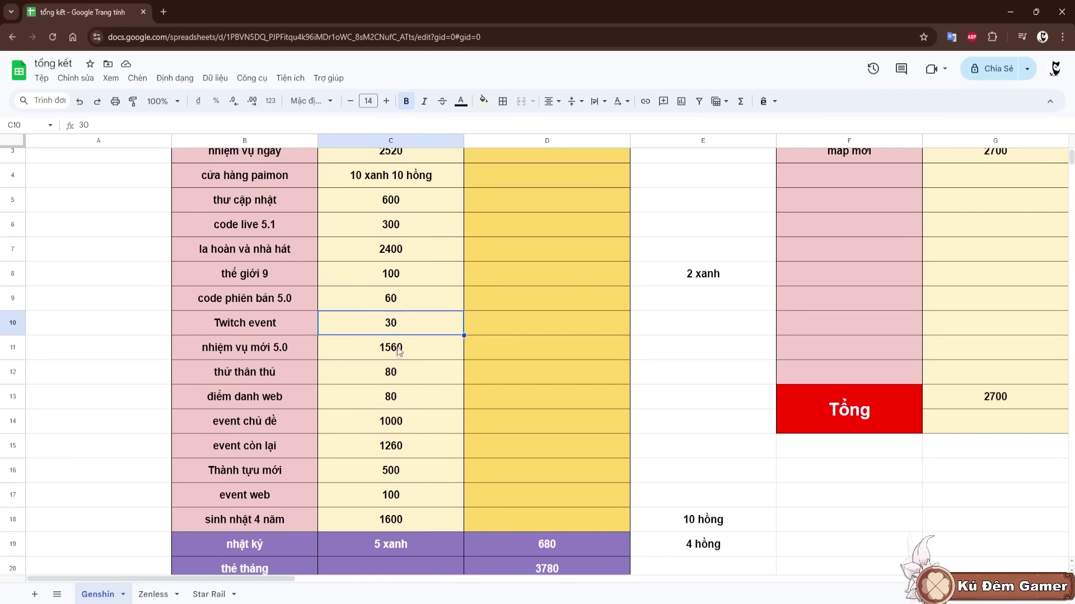
Inspect the Thành tựu mới row and its Không nạp amount in the lower part of the table
{"action": "scroll", "coordinate": [399, 350], "scroll_direction": "down", "scroll_amount": 1}
{"action": "left_click", "coordinate": [384, 416]}
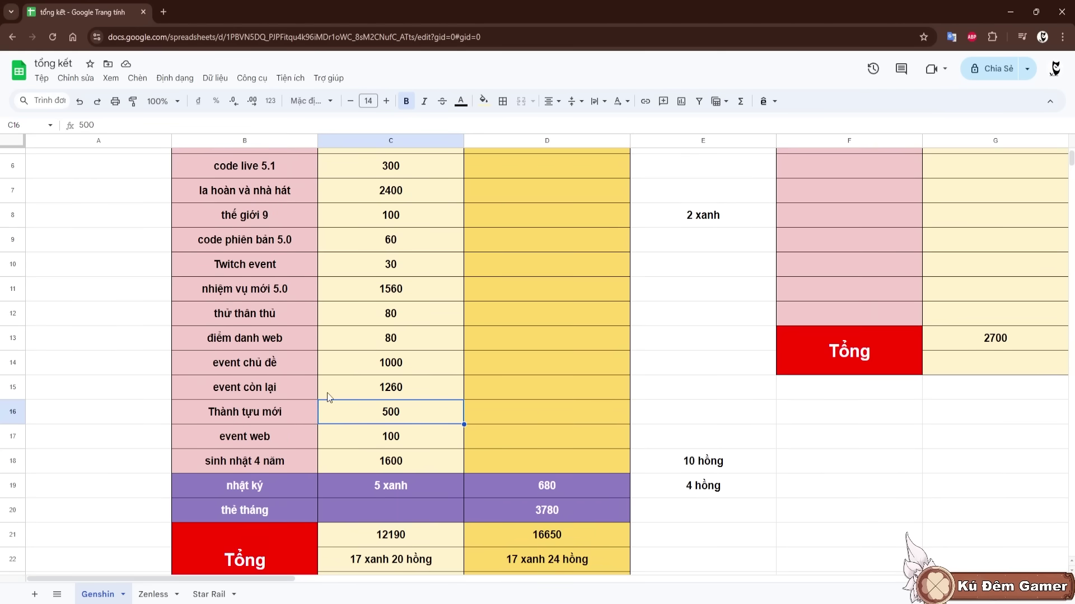
{"action": "scroll", "coordinate": [328, 396], "scroll_direction": "down", "scroll_amount": 1}
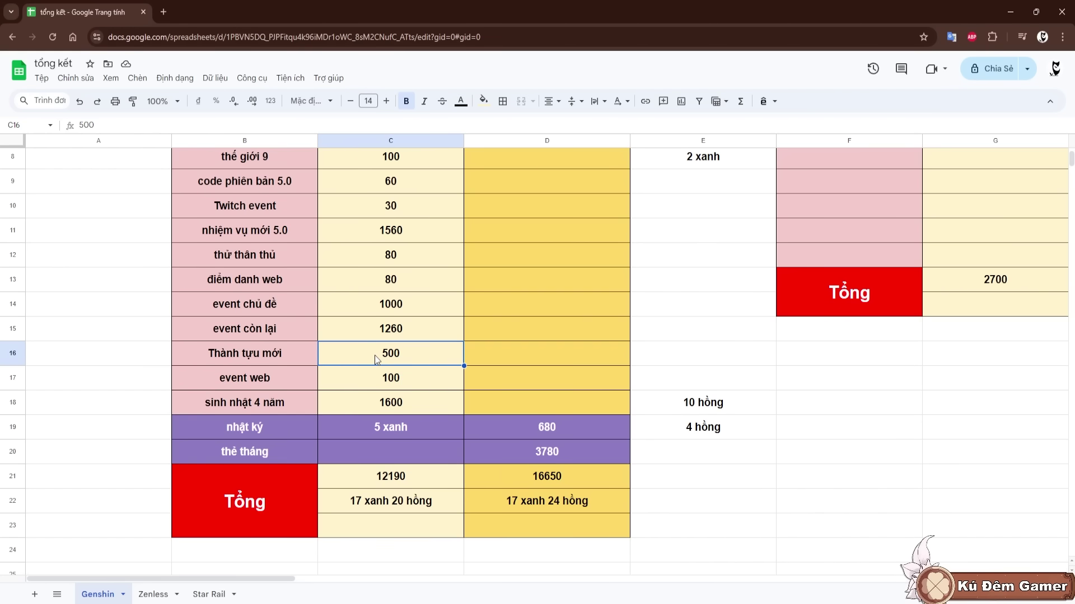
{"action": "key", "text": "Left"}
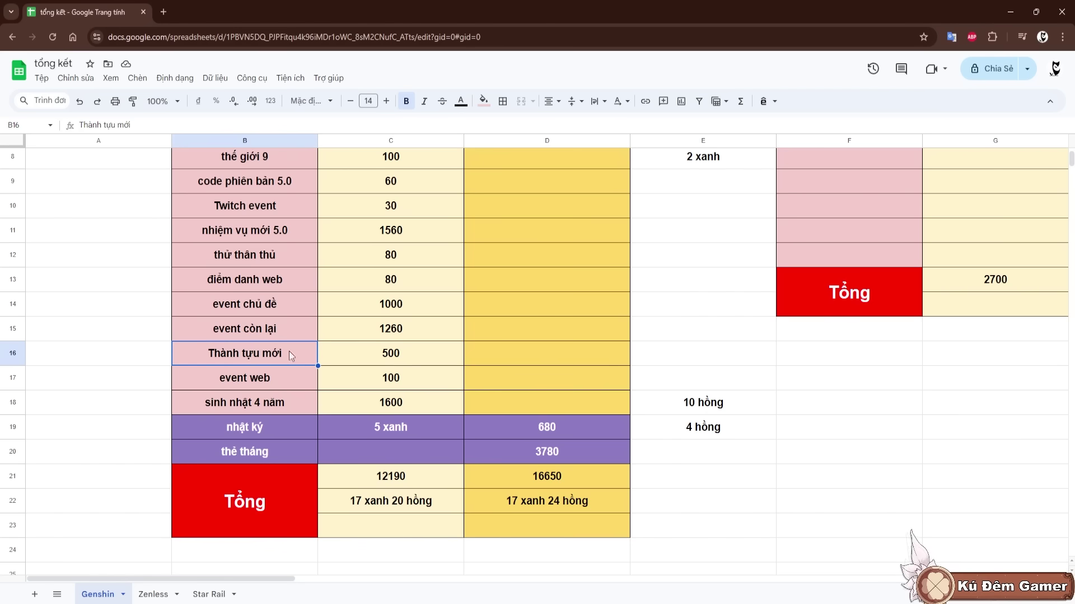
{"action": "left_click", "coordinate": [379, 363]}
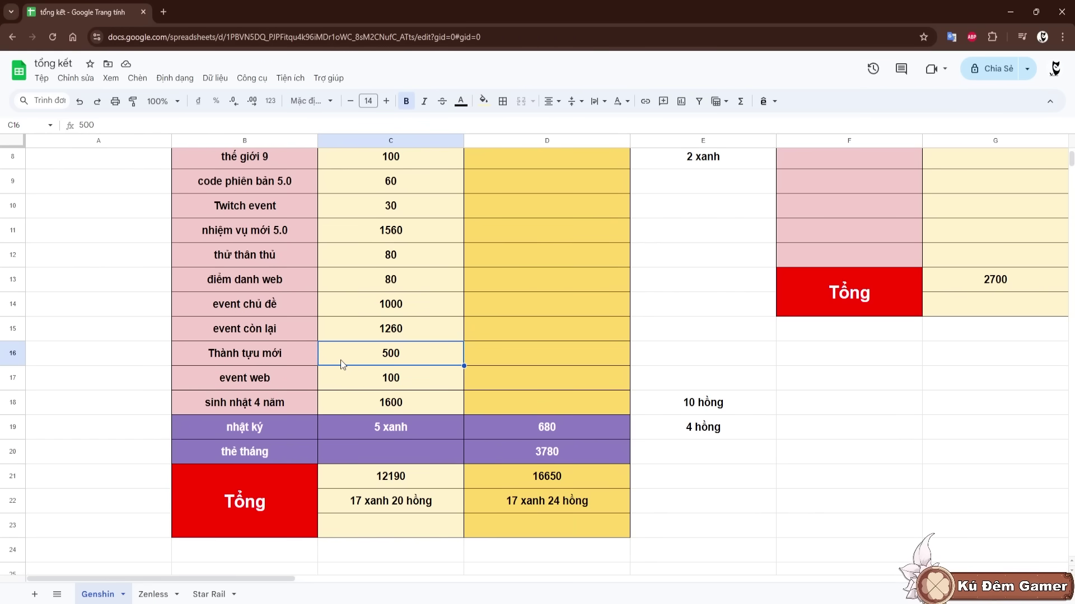
{"action": "left_click", "coordinate": [638, 358]}
Examine the sinh nhật 4 năm row's Không nạp amount and the extra wish note beside it in column E
{"action": "scroll", "coordinate": [486, 401], "scroll_direction": "up", "scroll_amount": 3}
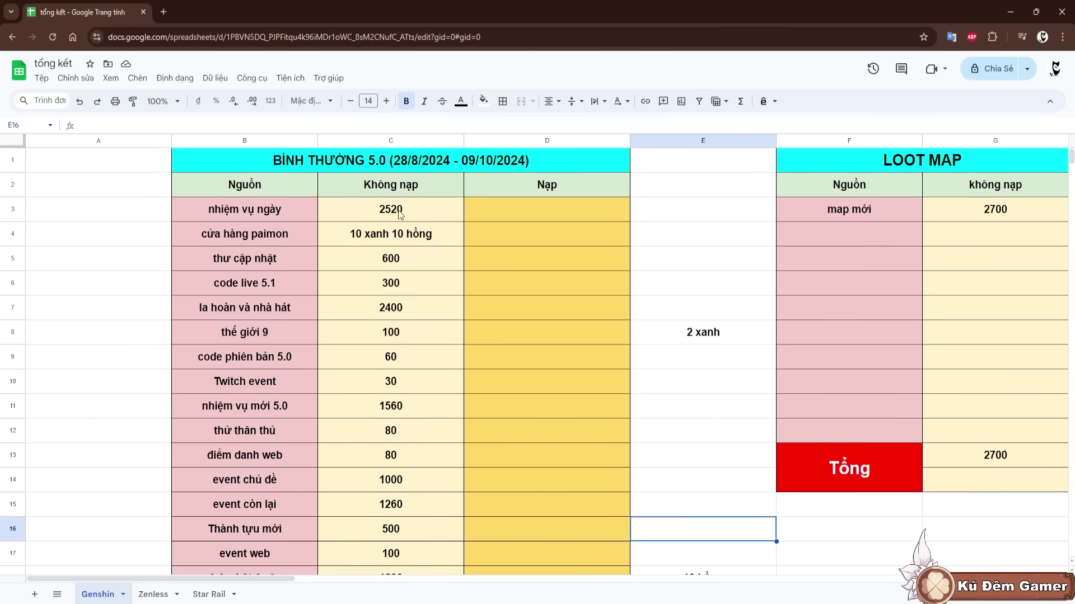
{"action": "scroll", "coordinate": [399, 252], "scroll_direction": "down", "scroll_amount": 5}
{"action": "scroll", "coordinate": [267, 304], "scroll_direction": "up", "scroll_amount": 1}
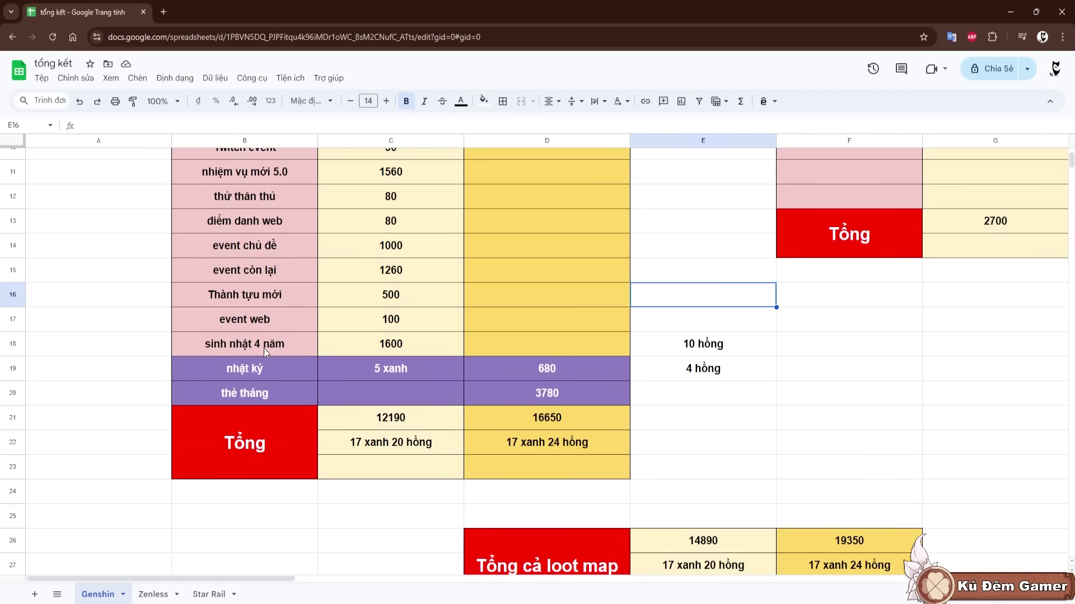
{"action": "left_click", "coordinate": [350, 353]}
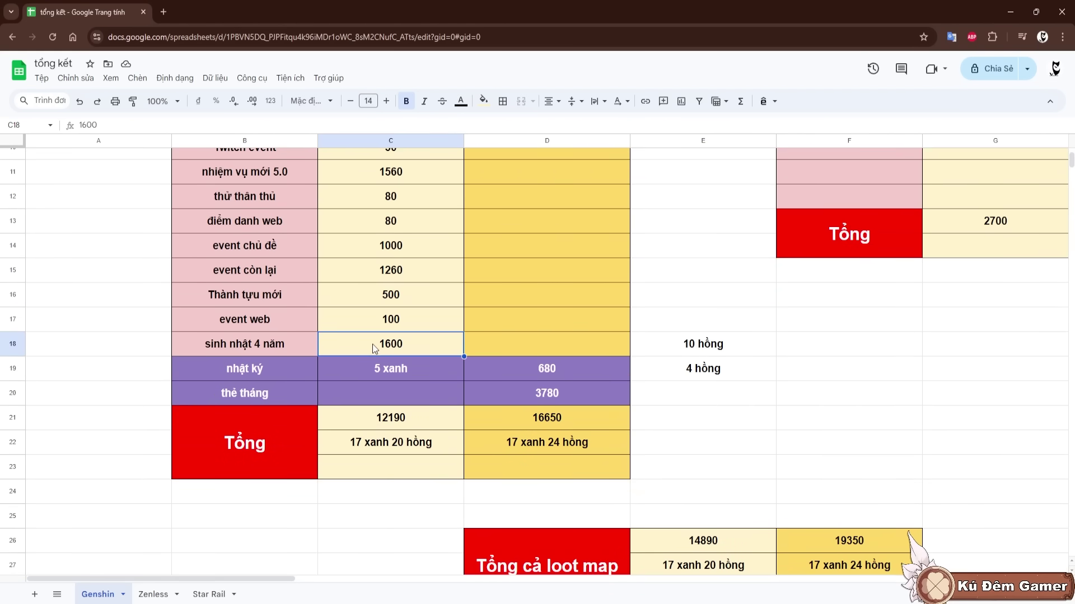
{"action": "left_click", "coordinate": [652, 345]}
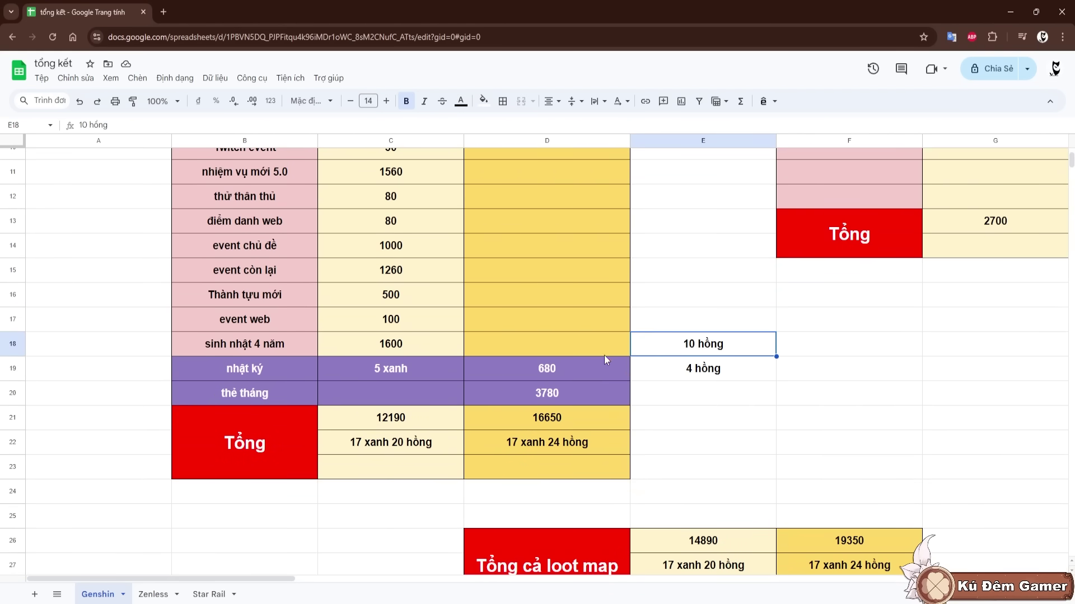
{"action": "left_click", "coordinate": [711, 314]}
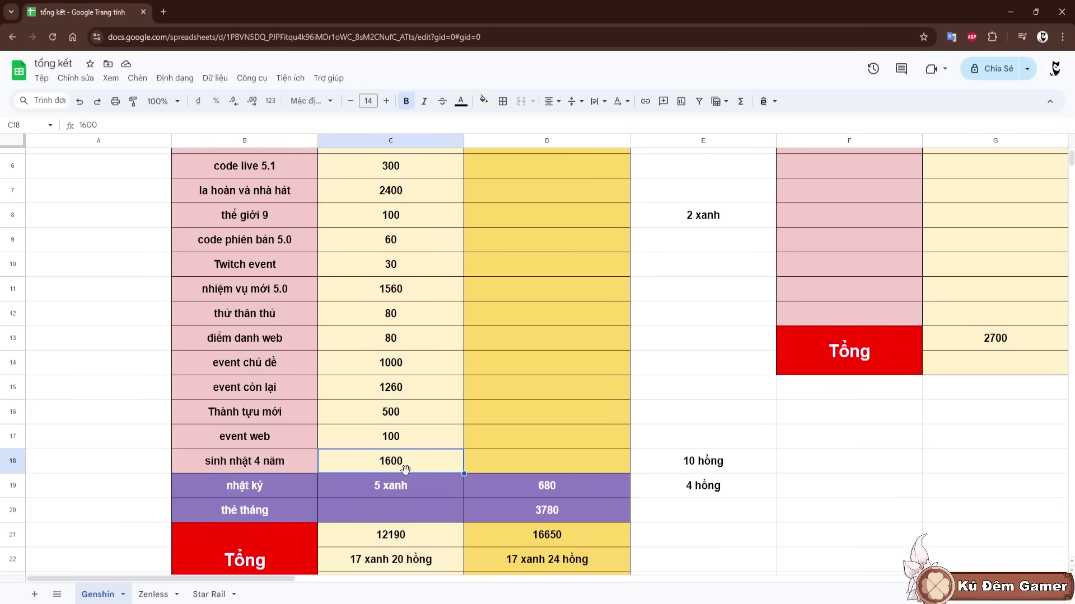
{"action": "left_click", "coordinate": [673, 465]}
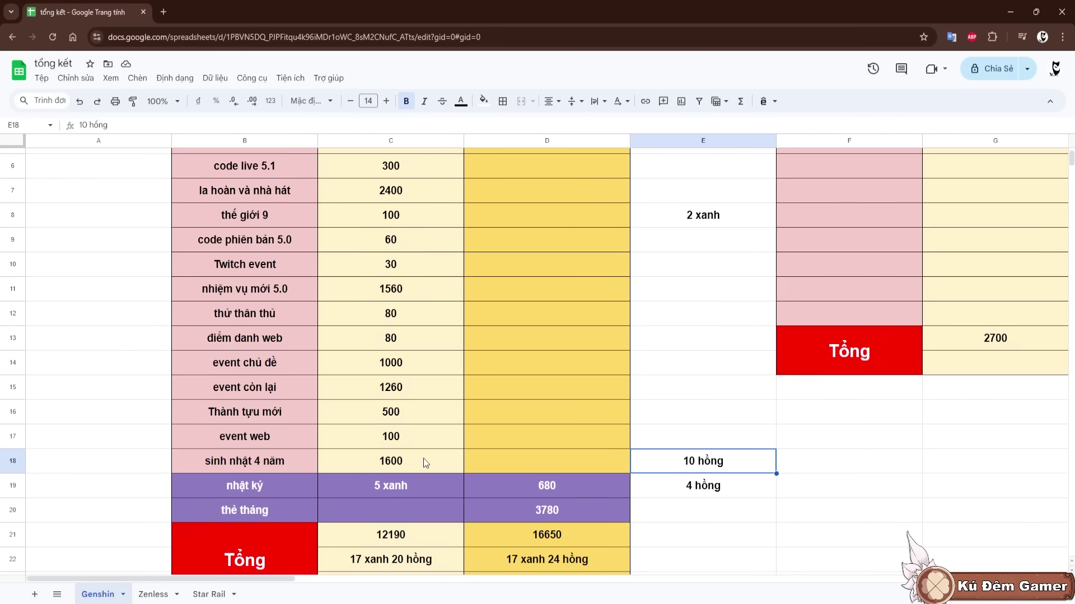
Look back over the Không nạp amounts, including the điểm danh web and nhiệm vụ ngày entries
{"action": "scroll", "coordinate": [426, 462], "scroll_direction": "up", "scroll_amount": 3}
{"action": "scroll", "coordinate": [384, 339], "scroll_direction": "down", "scroll_amount": 3}
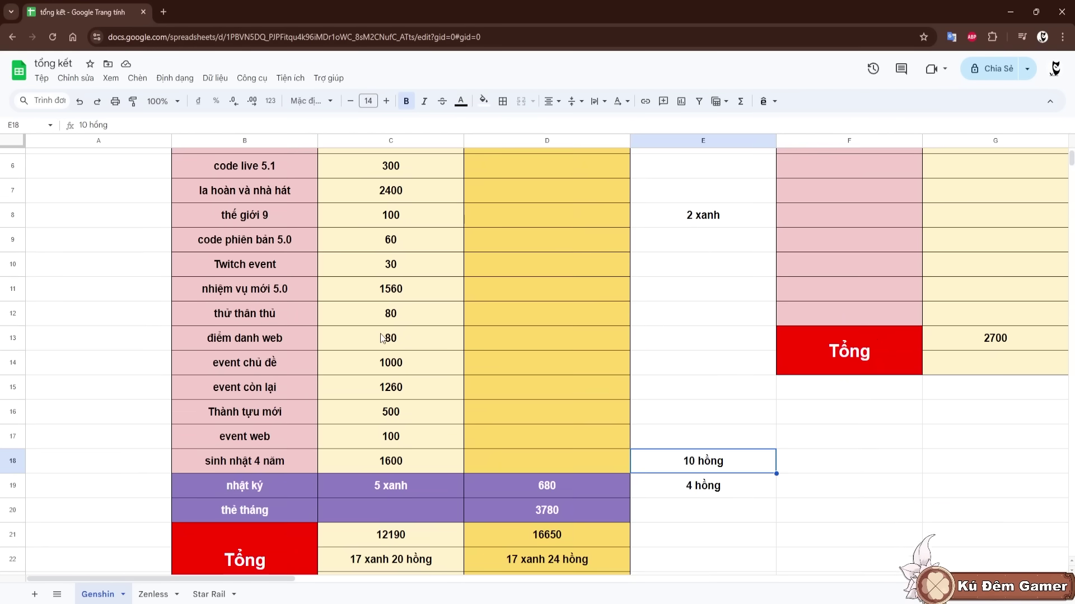
{"action": "left_click", "coordinate": [384, 336]}
{"action": "scroll", "coordinate": [386, 326], "scroll_direction": "up", "scroll_amount": 3}
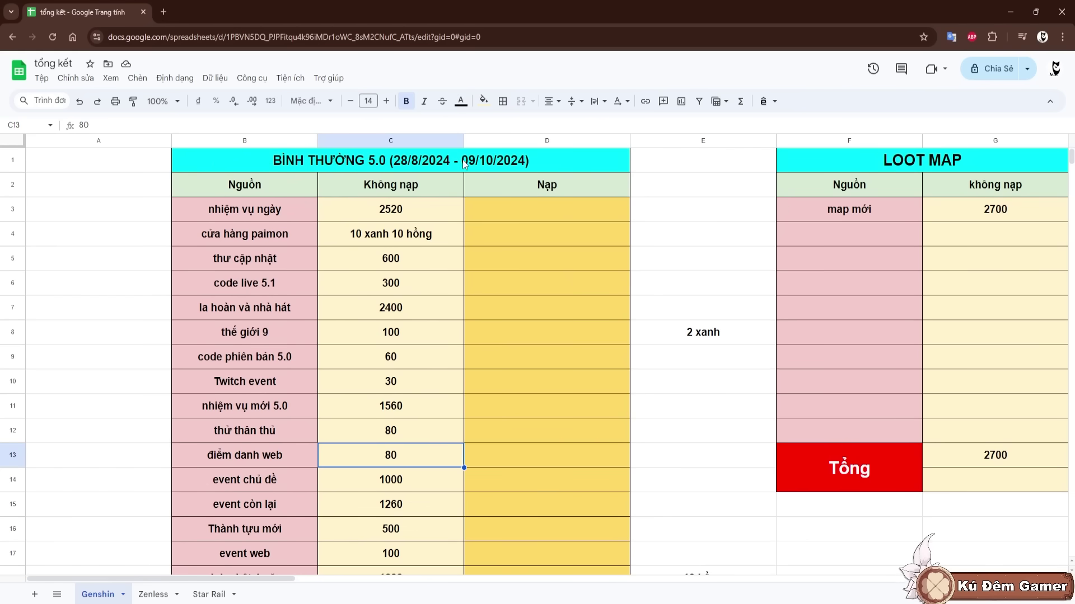
{"action": "left_click", "coordinate": [382, 212]}
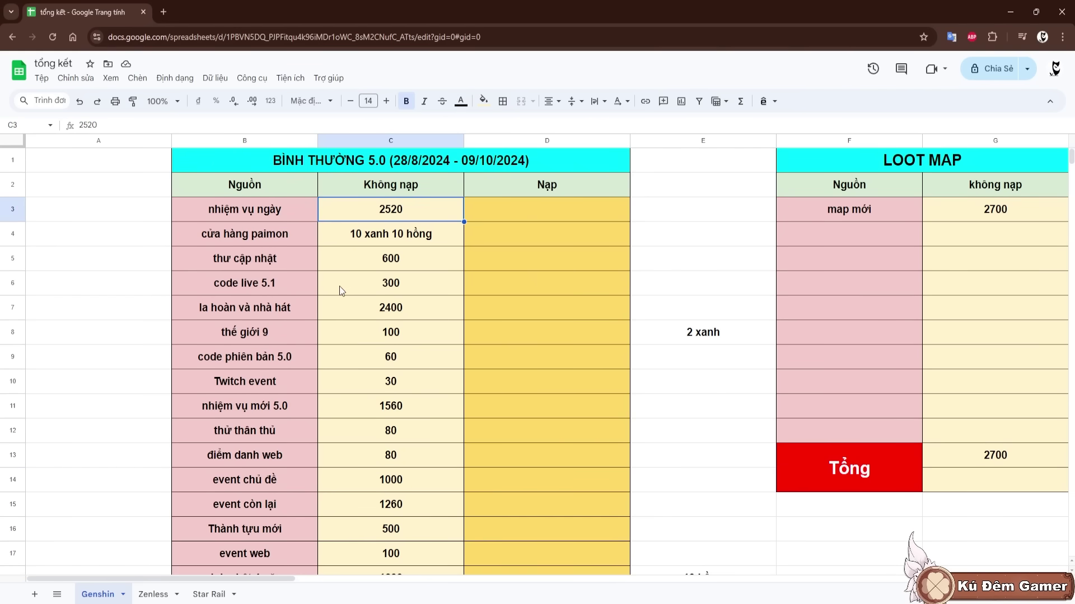
{"action": "left_click", "coordinate": [684, 233]}
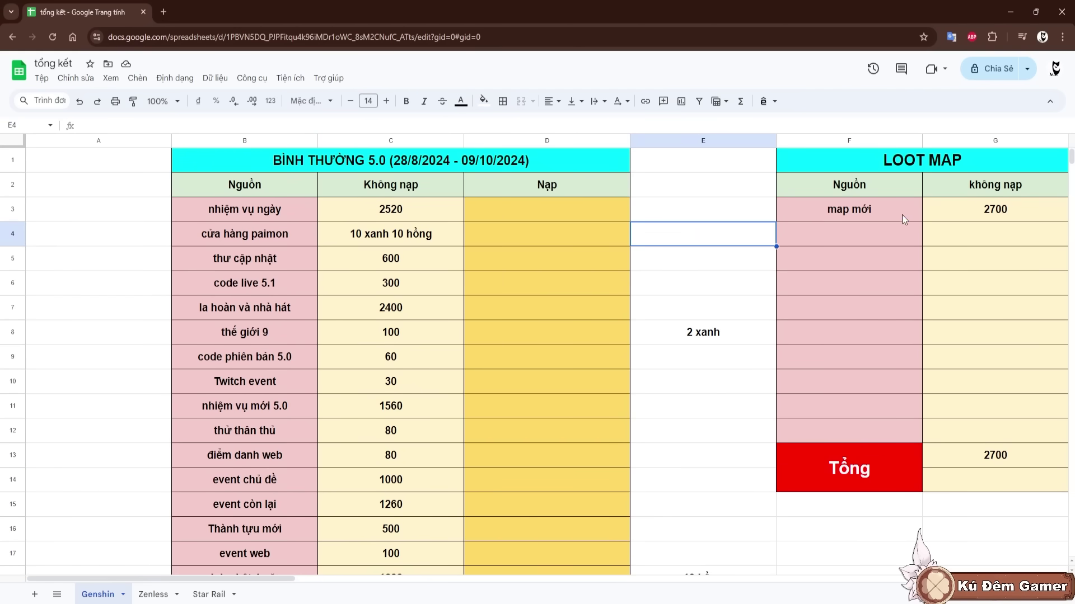
Examine the LOOT MAP table's map mới entry and compare it with the regular Không nạp sources in C3:C15
{"action": "left_click", "coordinate": [999, 215]}
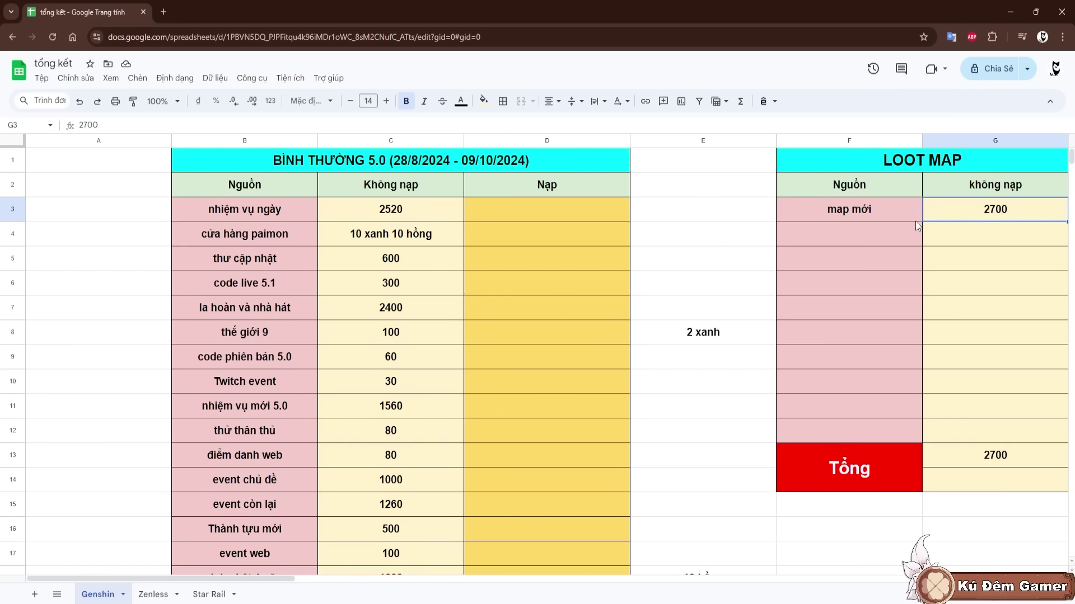
{"action": "left_click", "coordinate": [972, 236]}
{"action": "left_click", "coordinate": [873, 240]}
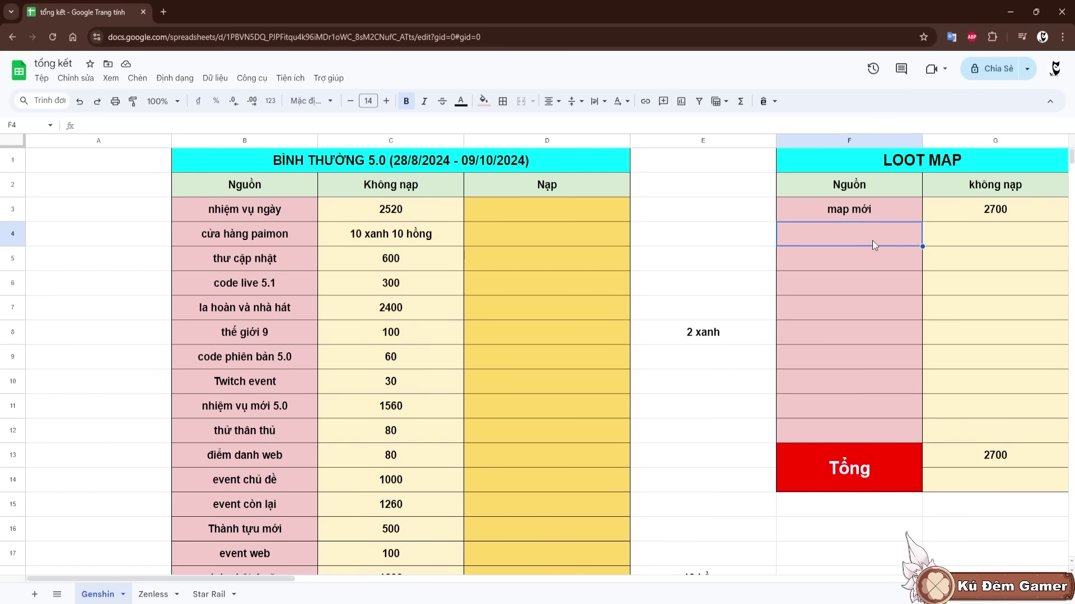
{"action": "left_click", "coordinate": [960, 247]}
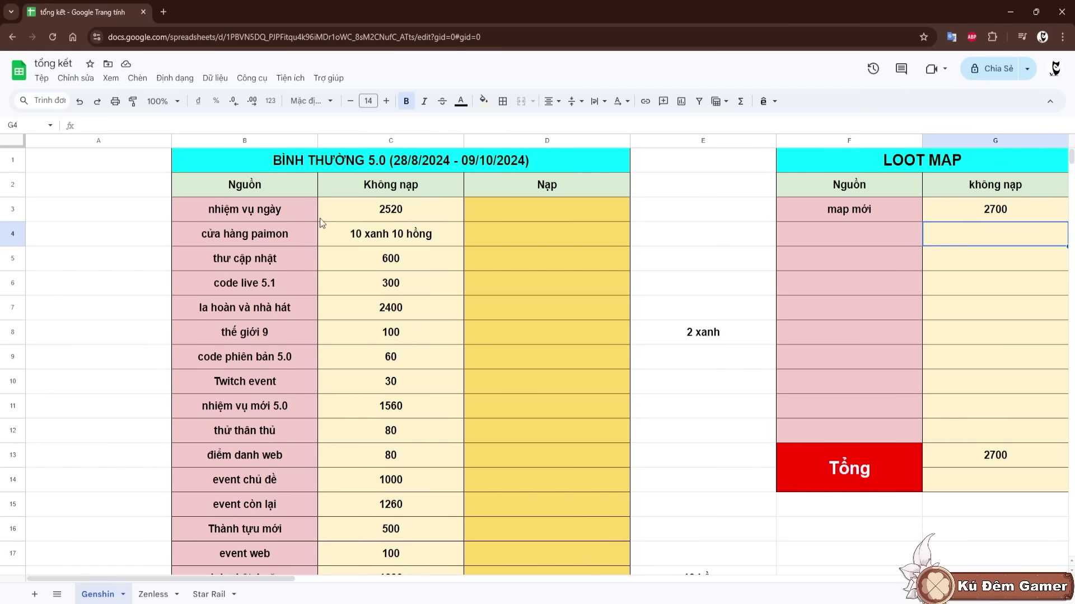
{"action": "left_click_drag", "start_coordinate": [391, 215], "coordinate": [391, 388]}
{"action": "scroll", "coordinate": [948, 207], "scroll_direction": "up", "scroll_amount": 2}
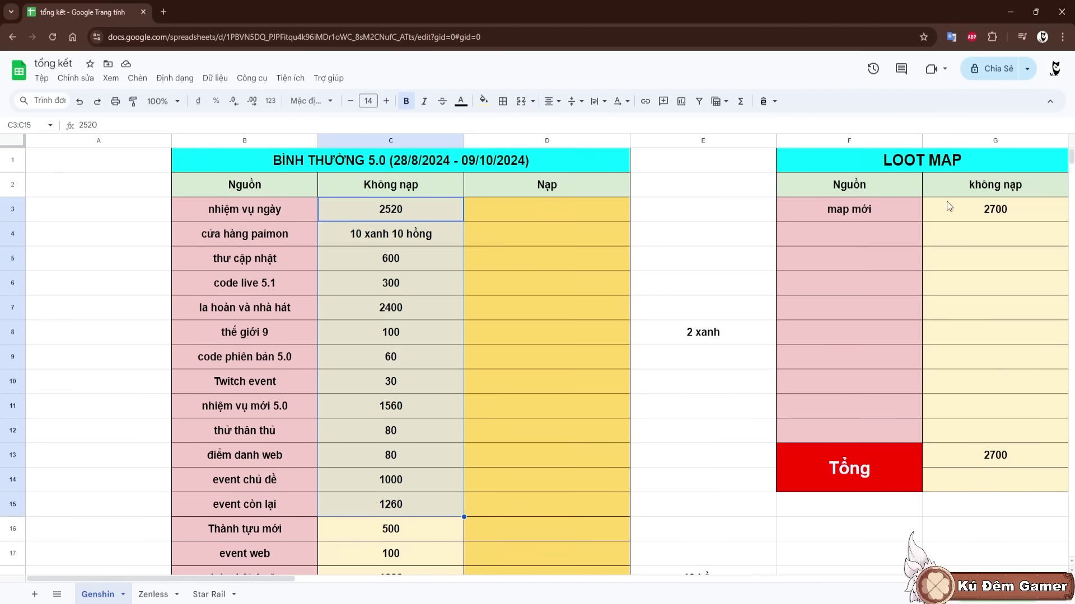
{"action": "left_click", "coordinate": [1013, 240]}
{"action": "left_click", "coordinate": [906, 235]}
{"action": "left_click", "coordinate": [963, 235]}
{"action": "left_click", "coordinate": [1000, 214]}
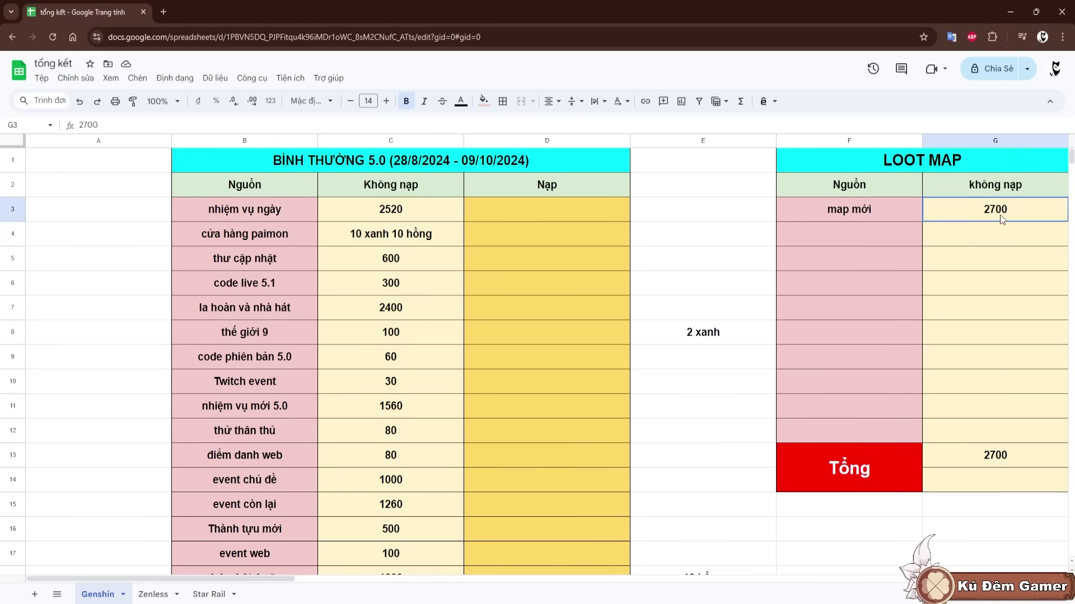
{"action": "left_click", "coordinate": [895, 257]}
{"action": "scroll", "coordinate": [453, 313], "scroll_direction": "down", "scroll_amount": 3}
{"action": "scroll", "coordinate": [438, 362], "scroll_direction": "up", "scroll_amount": 3}
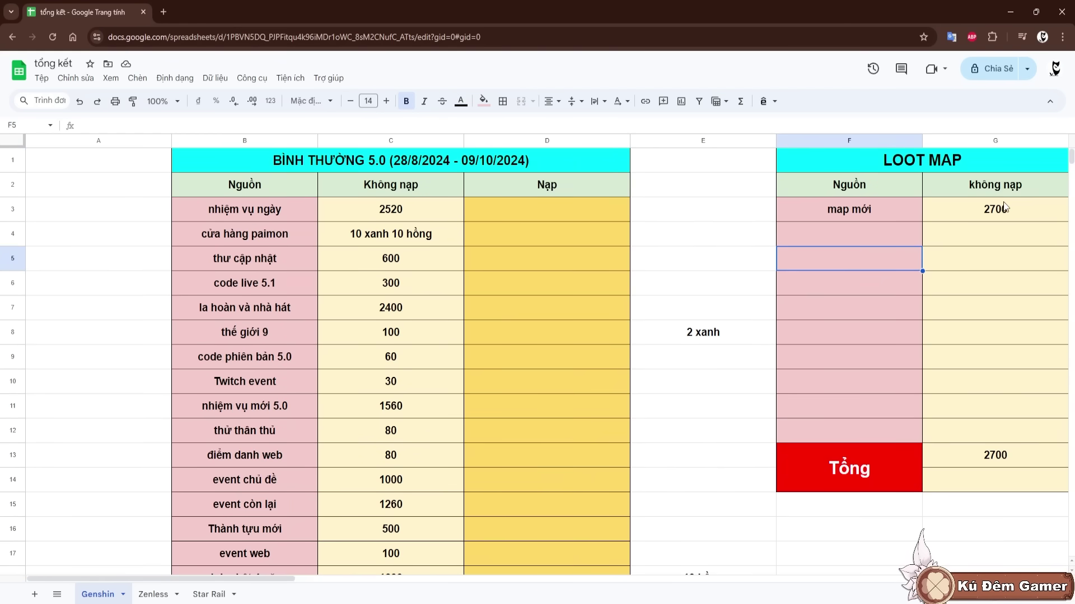
Inspect the Không nạp sum in the Tổng block of the BÌNH THƯỜNG 5.0 table, cell C21
{"action": "left_click", "coordinate": [969, 215]}
{"action": "left_click", "coordinate": [492, 302]}
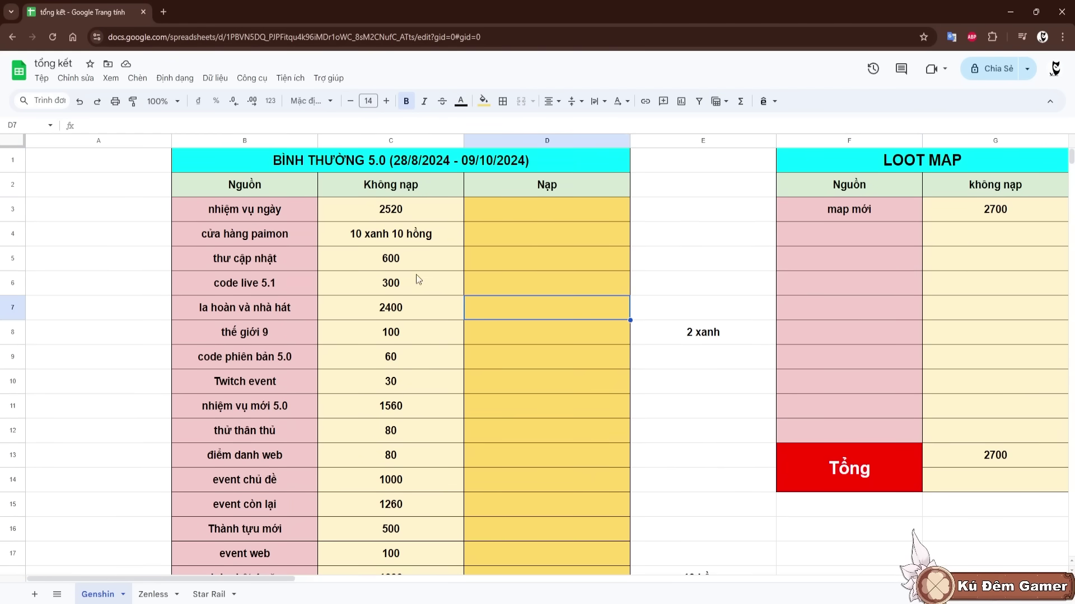
{"action": "scroll", "coordinate": [395, 259], "scroll_direction": "down", "scroll_amount": 5}
{"action": "scroll", "coordinate": [422, 373], "scroll_direction": "up", "scroll_amount": 2}
{"action": "scroll", "coordinate": [422, 374], "scroll_direction": "down", "scroll_amount": 2}
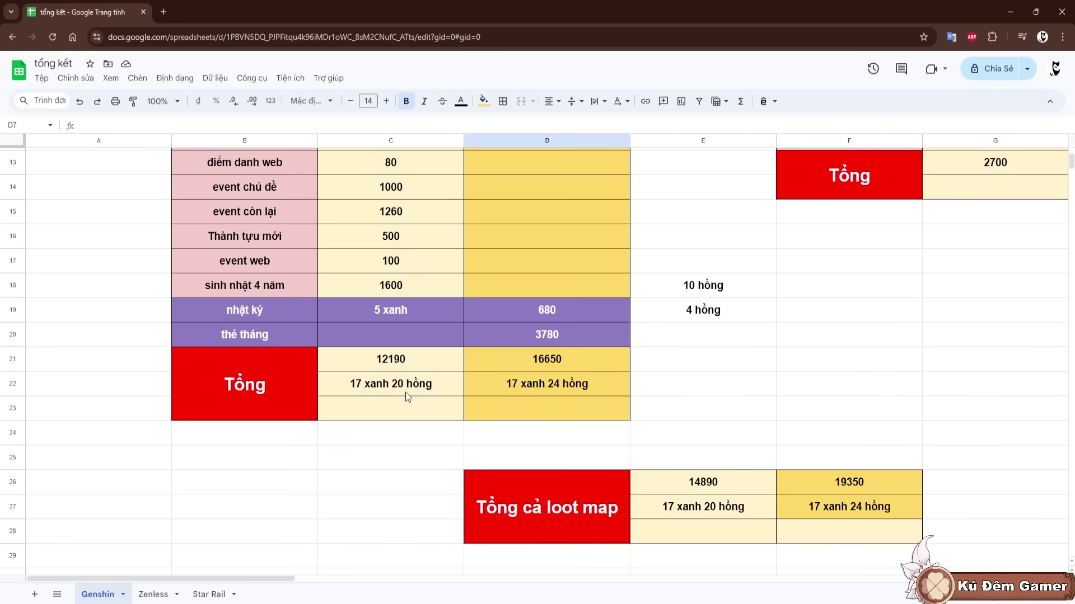
{"action": "left_click", "coordinate": [387, 361]}
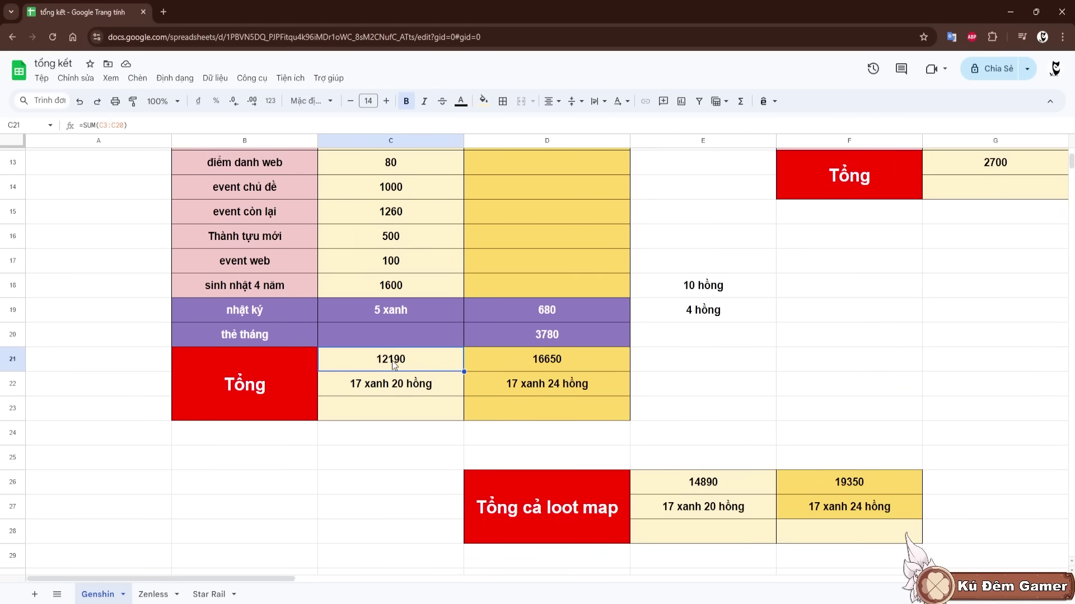
Look back over the Không nạp source amounts and inspect the xanh and hồng wish total in C22
{"action": "scroll", "coordinate": [392, 367], "scroll_direction": "up", "scroll_amount": 5}
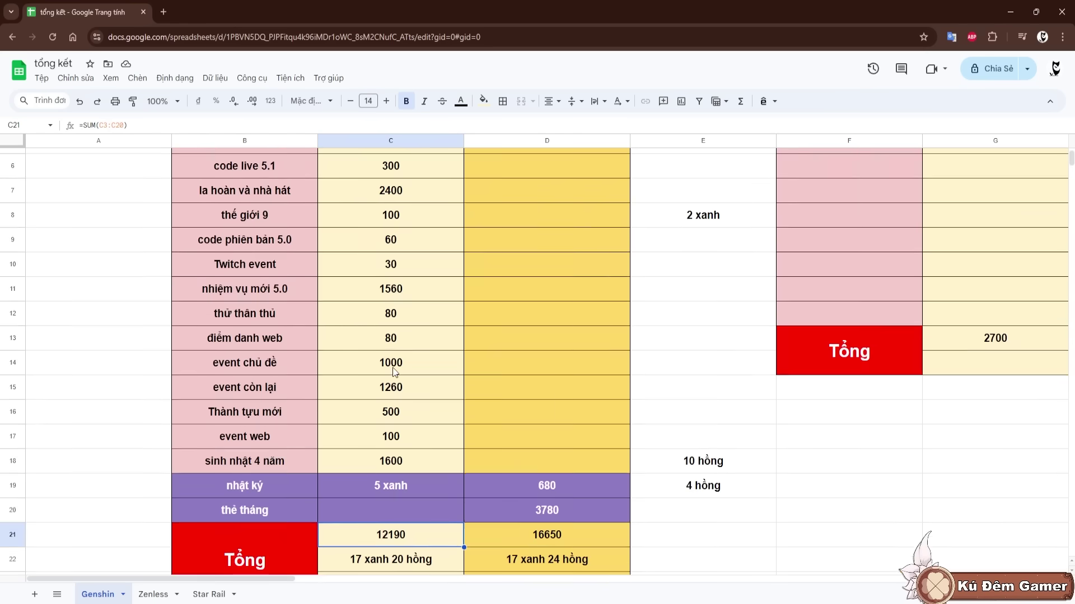
{"action": "left_click", "coordinate": [328, 417]}
{"action": "scroll", "coordinate": [394, 406], "scroll_direction": "down", "scroll_amount": 3}
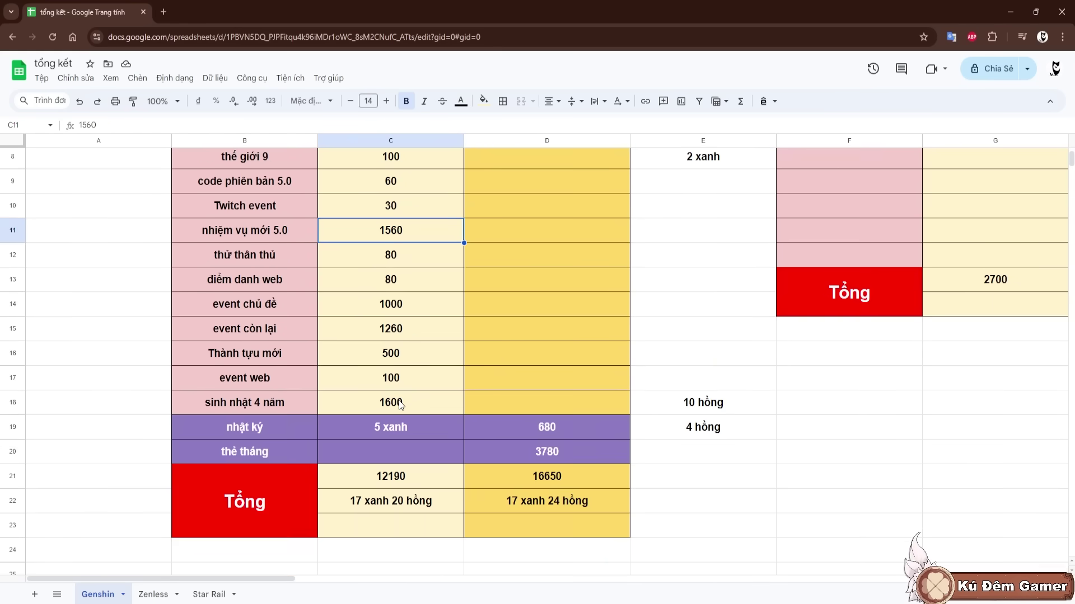
{"action": "left_click", "coordinate": [391, 499]}
{"action": "scroll", "coordinate": [391, 476], "scroll_direction": "down", "scroll_amount": 1}
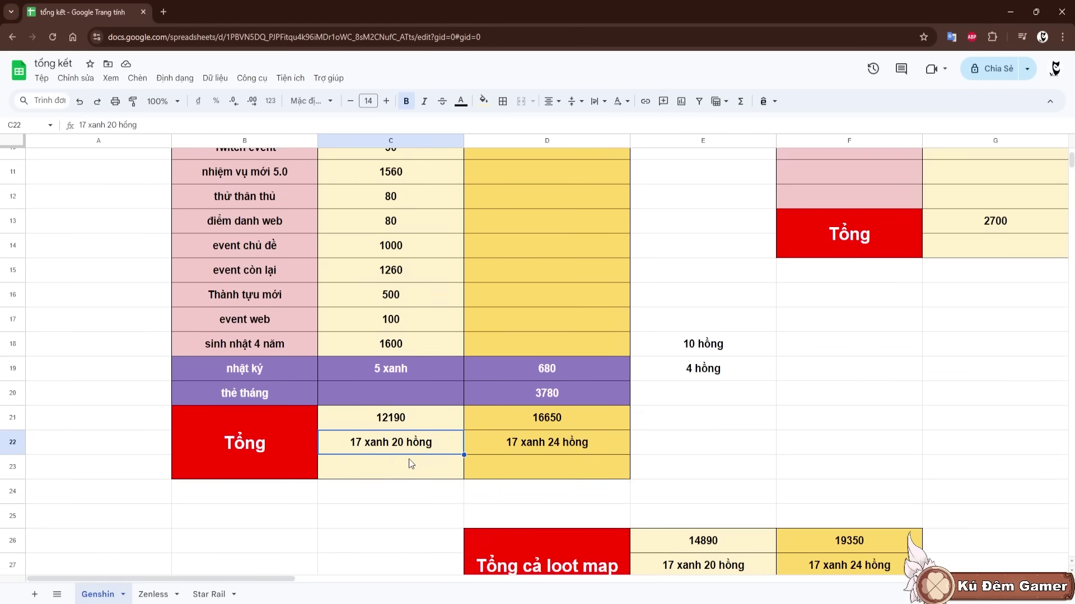
Examine the Nạp column's totals in the Tổng block, cells D21 and D22
{"action": "left_click", "coordinate": [547, 420]}
{"action": "scroll", "coordinate": [527, 422], "scroll_direction": "down", "scroll_amount": 1}
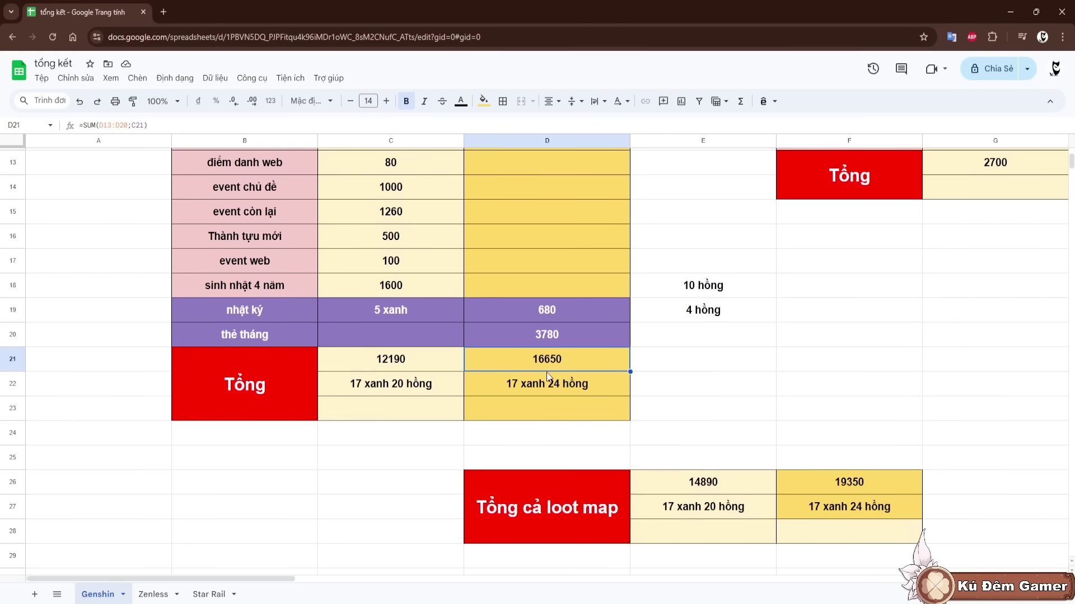
{"action": "left_click", "coordinate": [520, 390]}
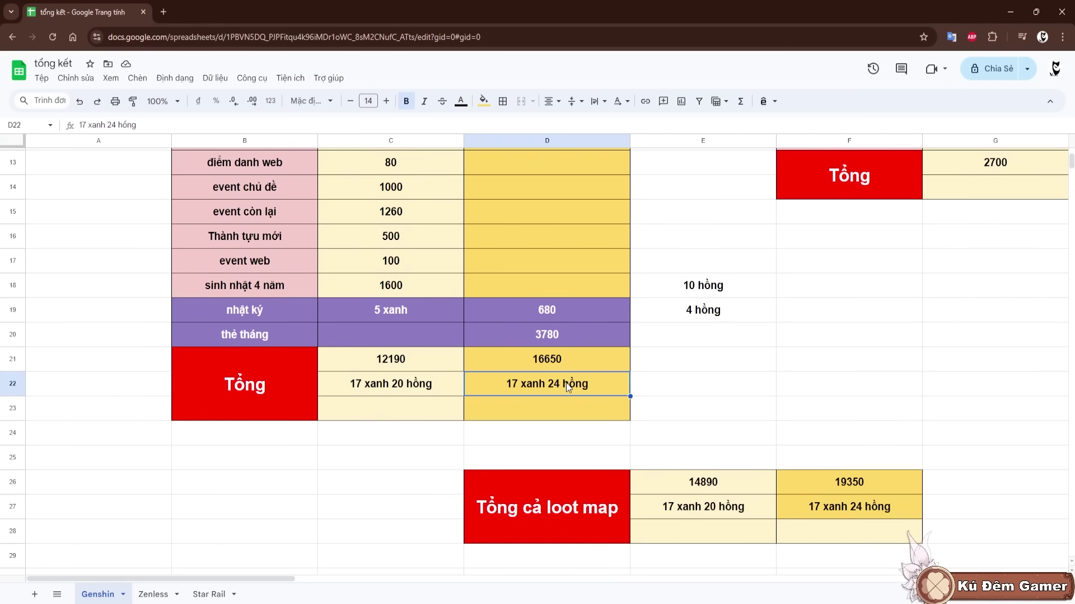
Revisit the map mới amount in G3 of the LOOT MAP table
{"action": "scroll", "coordinate": [744, 389], "scroll_direction": "up", "scroll_amount": 5}
{"action": "left_click", "coordinate": [1000, 209]}
{"action": "key", "text": "Down"}
{"action": "key", "text": "Down"}
Examine the free-to-play totals in the Tổng cả loot map block, cells E26 and E27
{"action": "scroll", "coordinate": [1012, 235], "scroll_direction": "down", "scroll_amount": 3}
{"action": "left_click", "coordinate": [791, 428]}
{"action": "scroll", "coordinate": [707, 398], "scroll_direction": "down", "scroll_amount": 4}
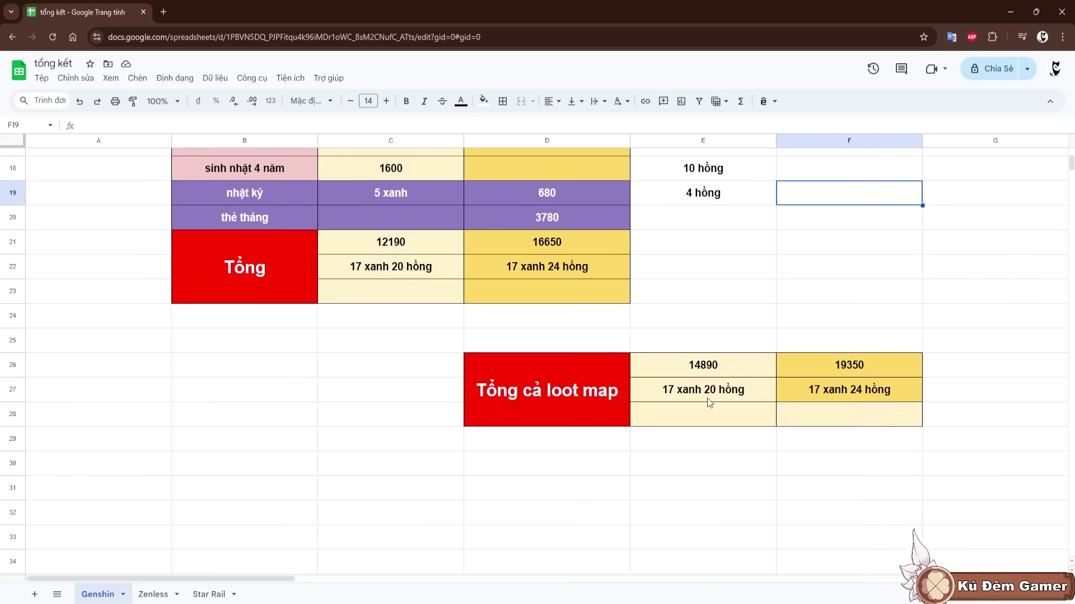
{"action": "left_click", "coordinate": [678, 376]}
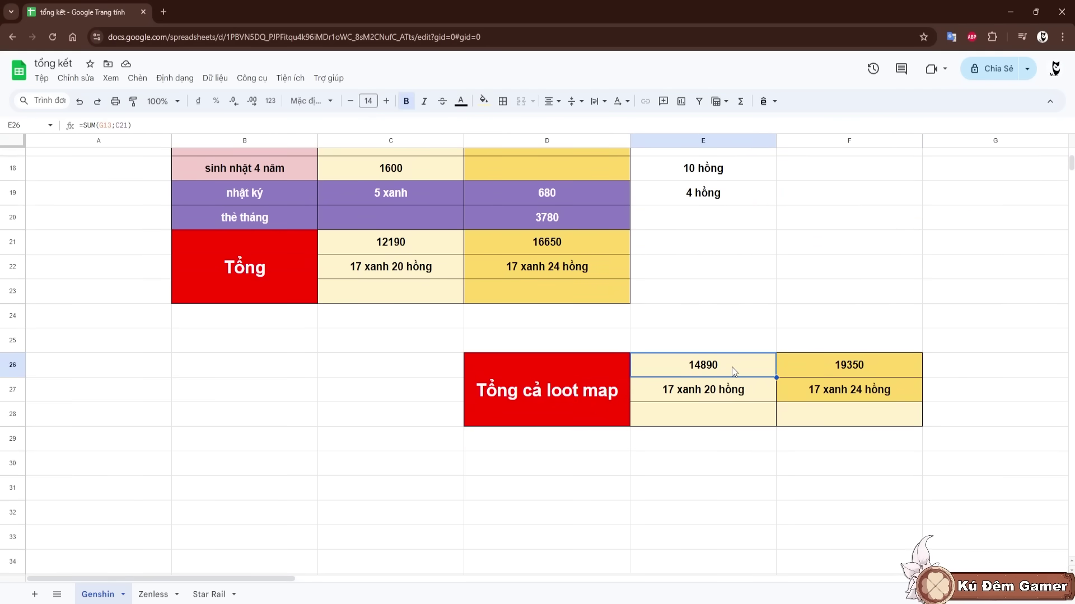
{"action": "left_click", "coordinate": [708, 398]}
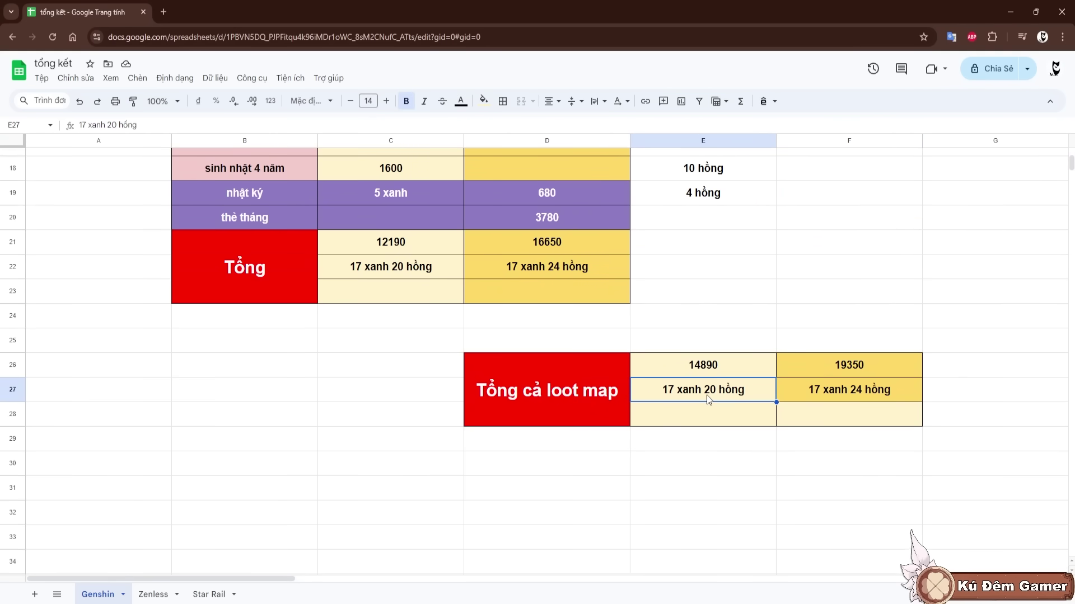
{"action": "left_click", "coordinate": [719, 363]}
{"action": "left_click", "coordinate": [678, 327]}
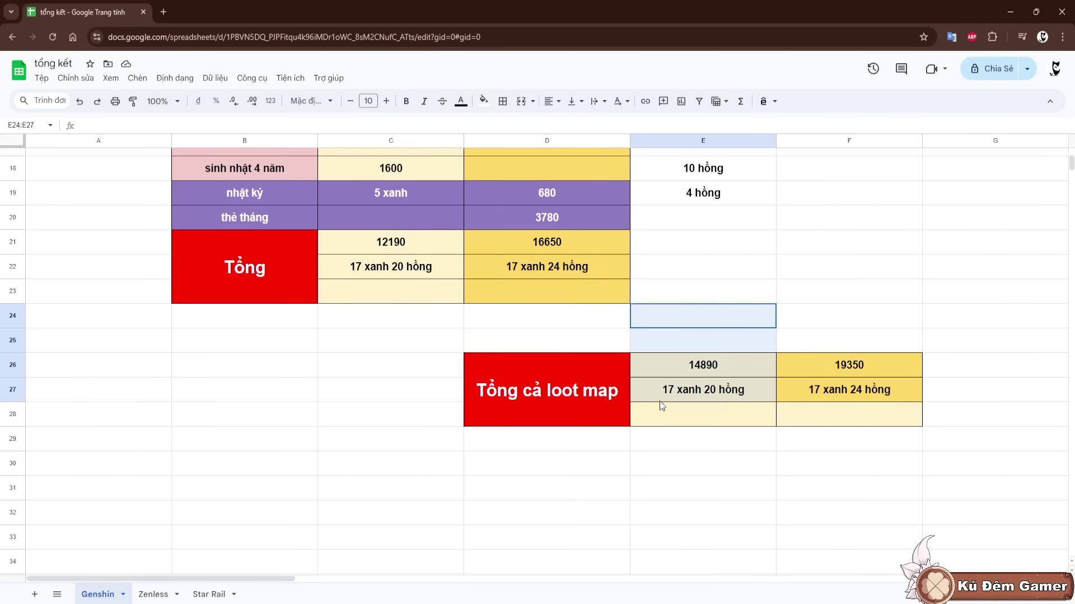
{"action": "left_click", "coordinate": [705, 453]}
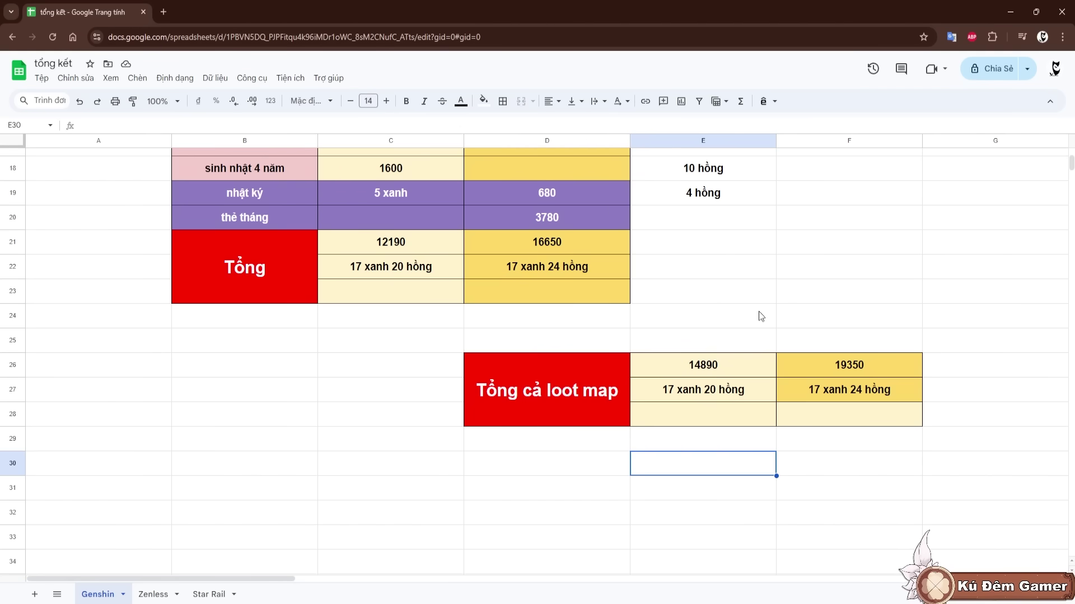
Examine the paid totals in the Tổng cả loot map block, cells F26 and F27
{"action": "left_click", "coordinate": [840, 365]}
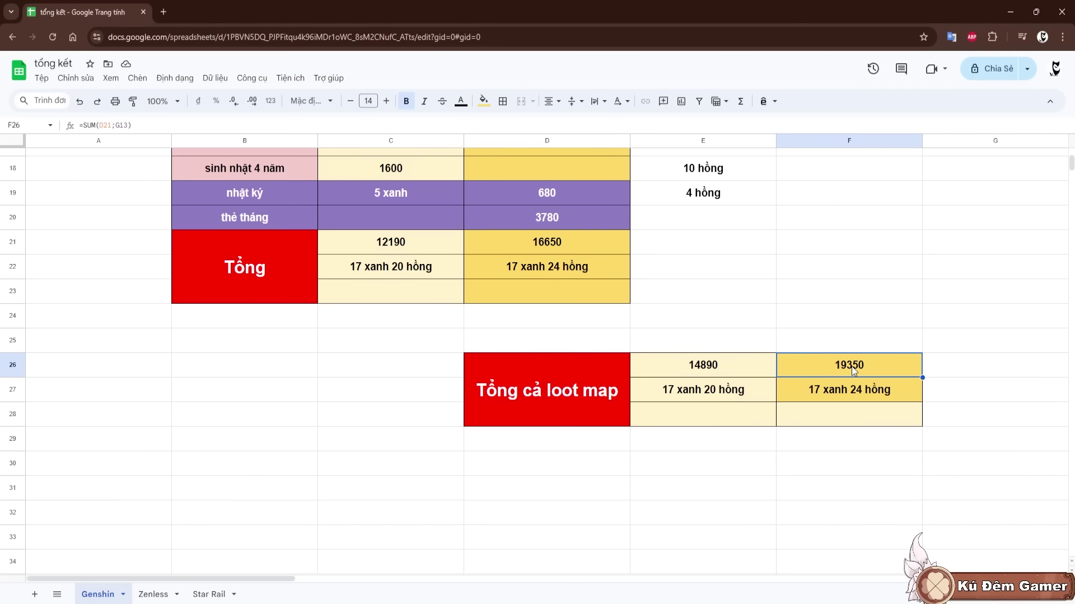
{"action": "left_click", "coordinate": [840, 390]}
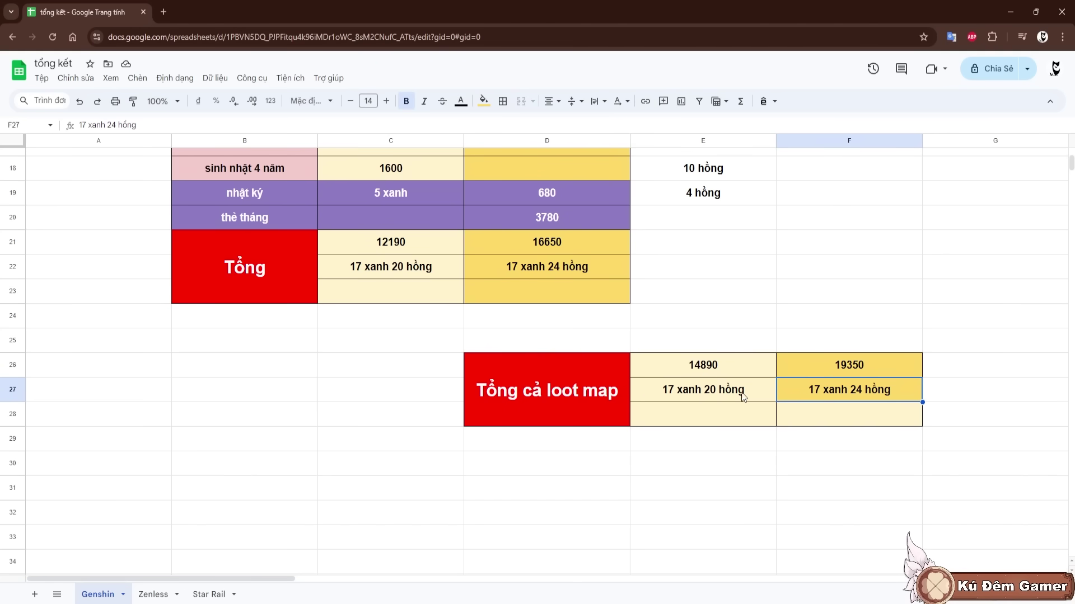
{"action": "left_click", "coordinate": [613, 323]}
Review the whole BÌNH THƯỜNG 5.0 table once more, from its totals back up to the first source rows
{"action": "scroll", "coordinate": [518, 450], "scroll_direction": "up", "scroll_amount": 2}
{"action": "left_click", "coordinate": [717, 425]}
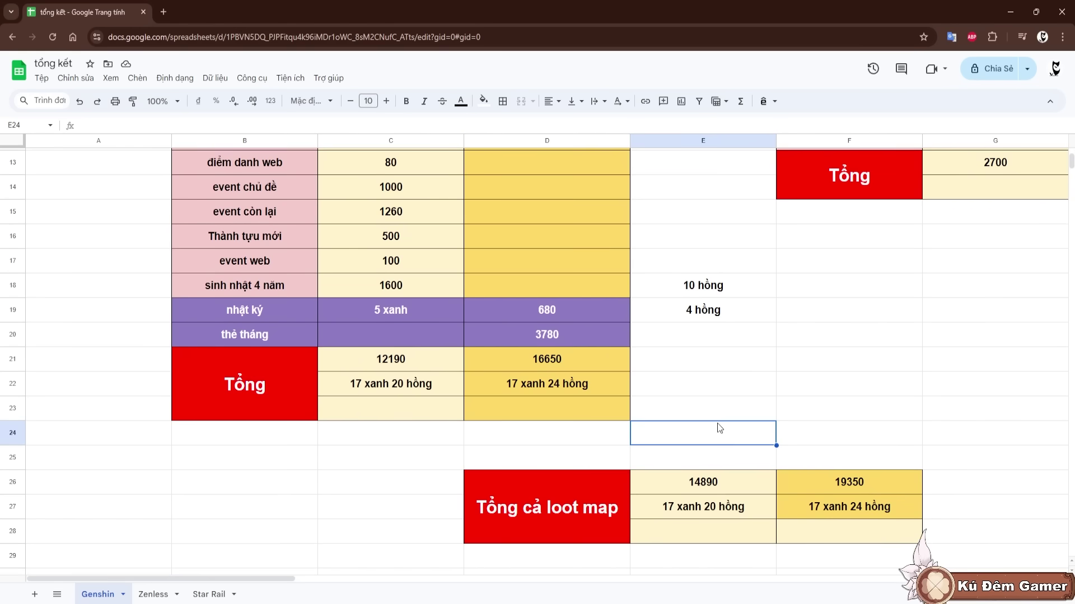
{"action": "scroll", "coordinate": [690, 467], "scroll_direction": "up", "scroll_amount": 5}
{"action": "scroll", "coordinate": [672, 448], "scroll_direction": "down", "scroll_amount": 3}
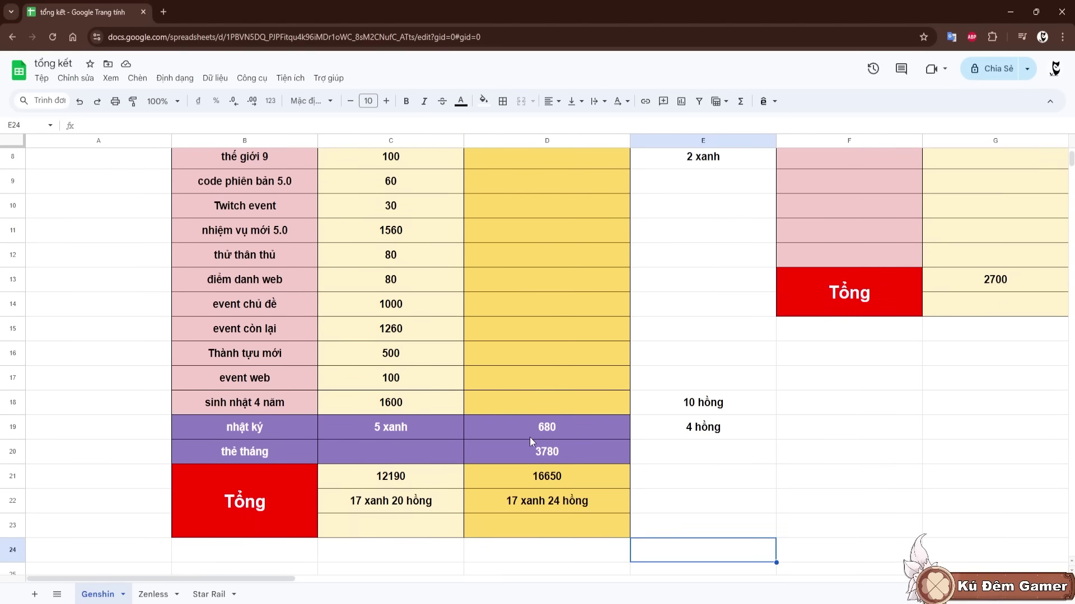
{"action": "scroll", "coordinate": [526, 416], "scroll_direction": "up", "scroll_amount": 3}
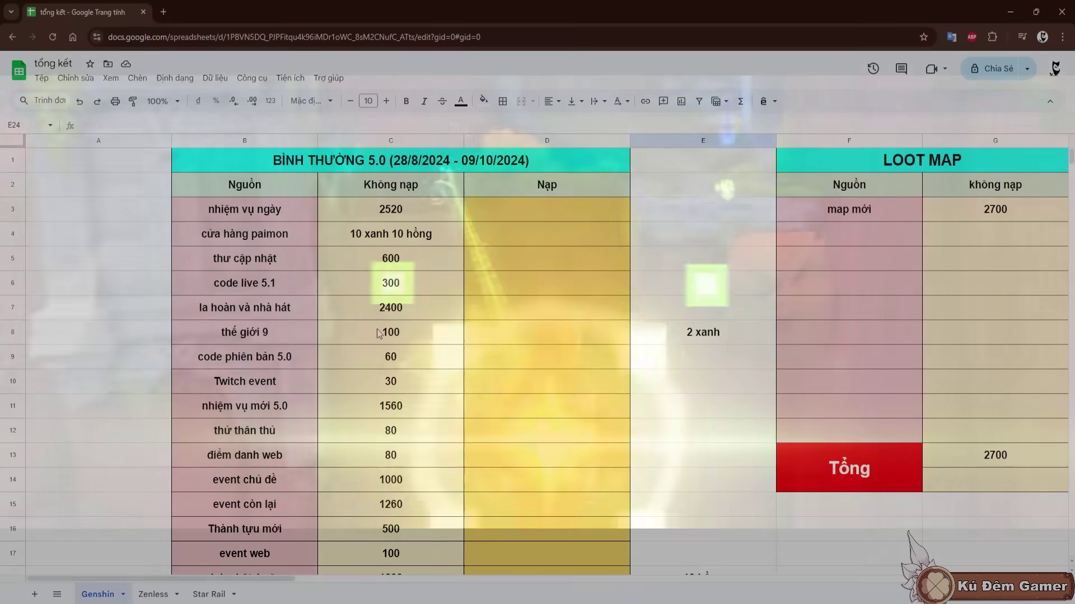